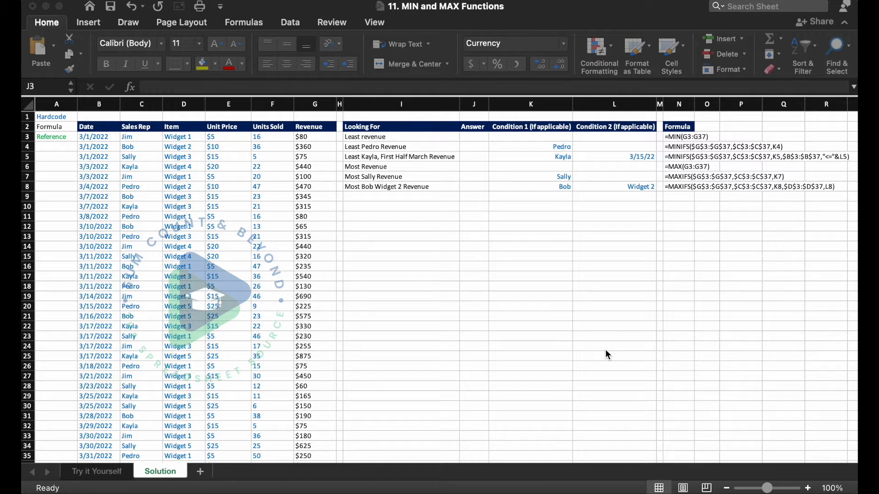
Review the sales table's Date, Sales Rep, Item, Unit Price, Units Sold and Revenue columns one by one.
left_click(106, 98)
left_click(102, 104)
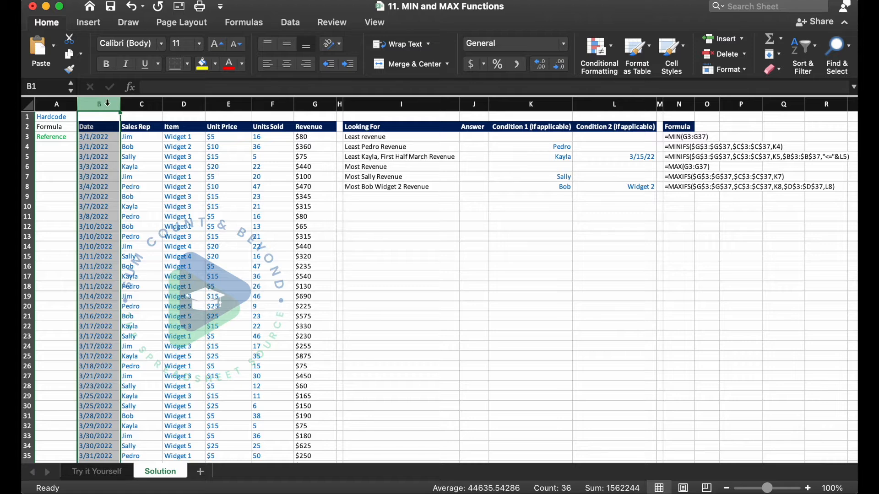
left_click(142, 102)
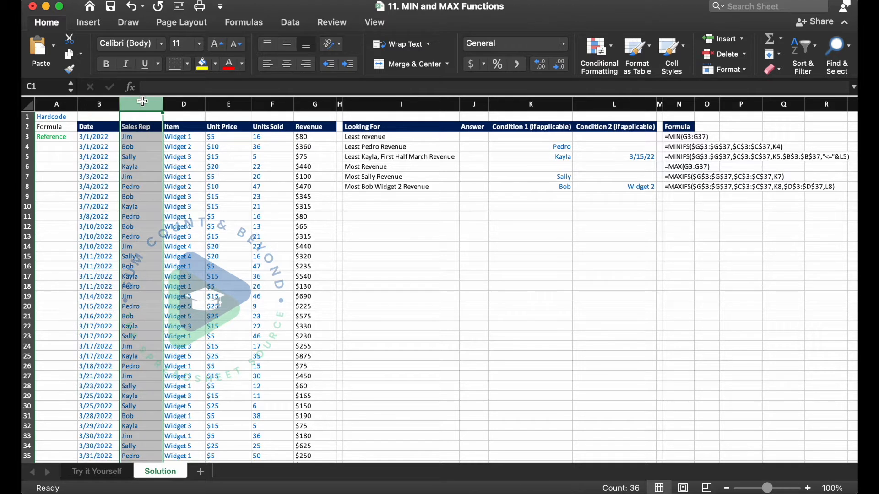
left_click(173, 101)
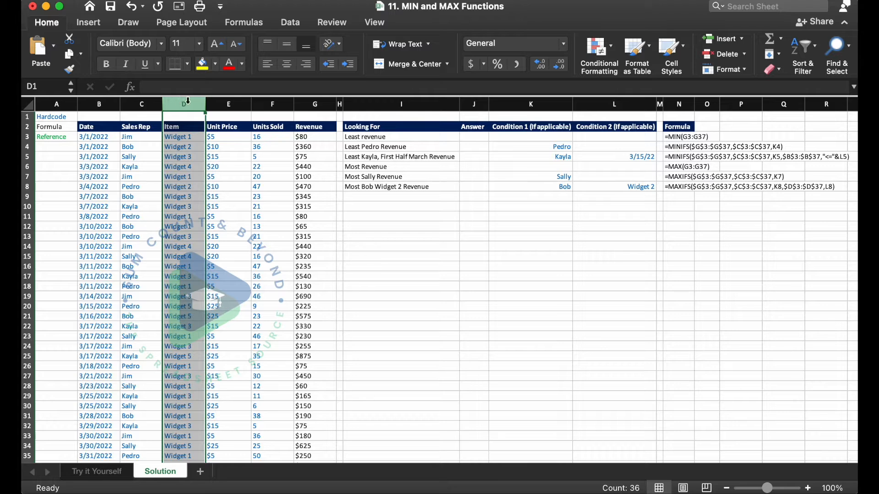
left_click(218, 101)
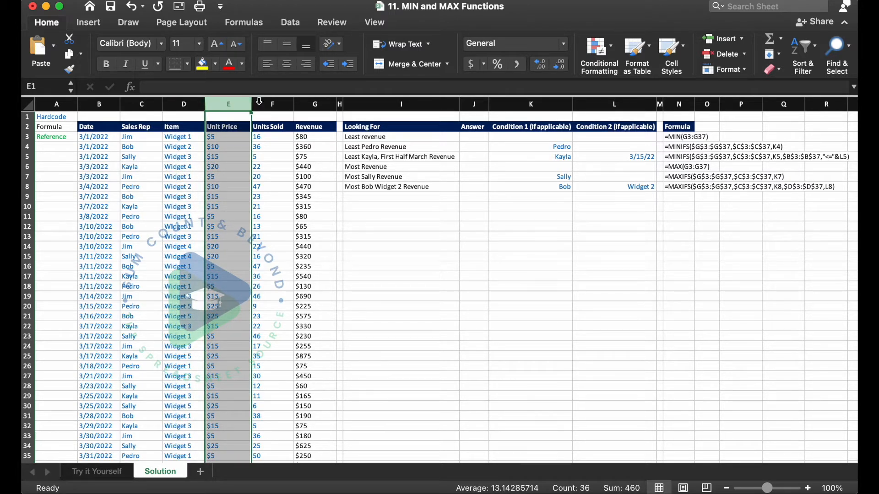
left_click(270, 101)
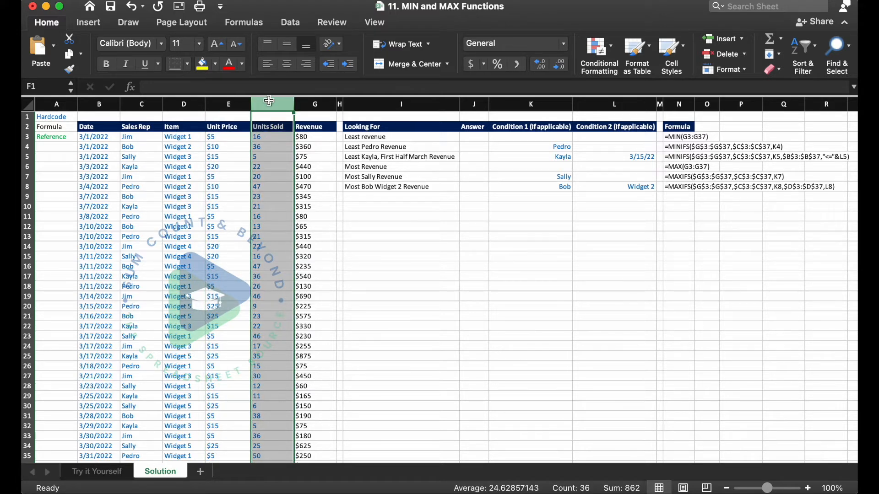
left_click(306, 100)
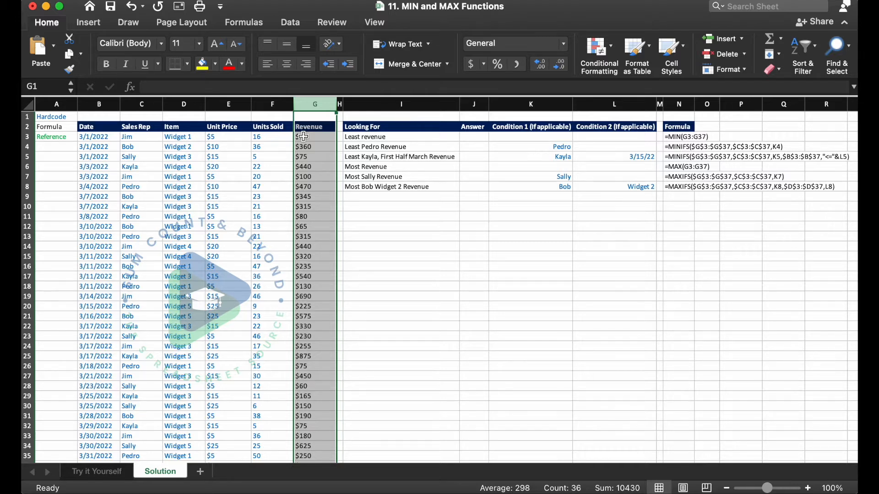
Enter =MIN(G3:G37) in J3 as the answer for the least revenue.
left_click(470, 138)
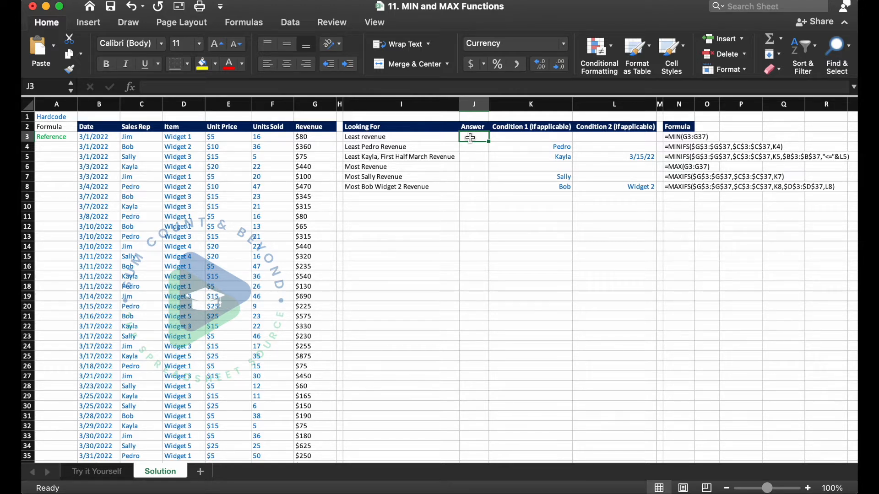
type("=m")
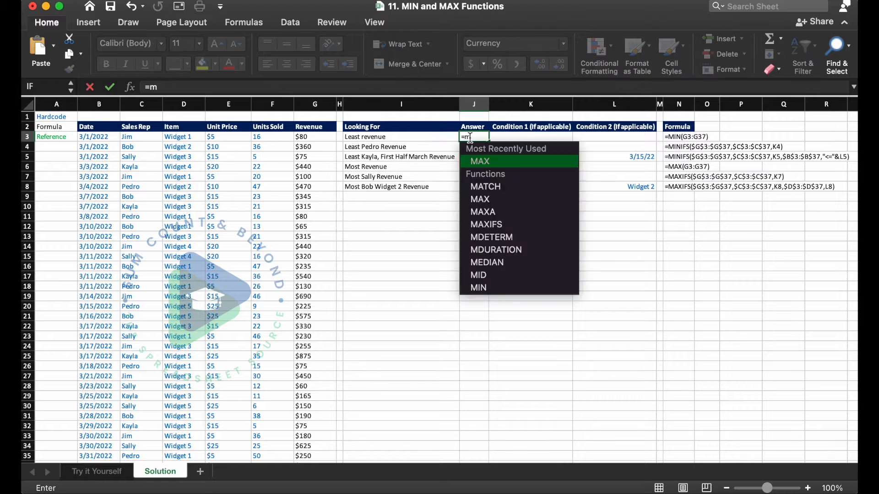
type("in(")
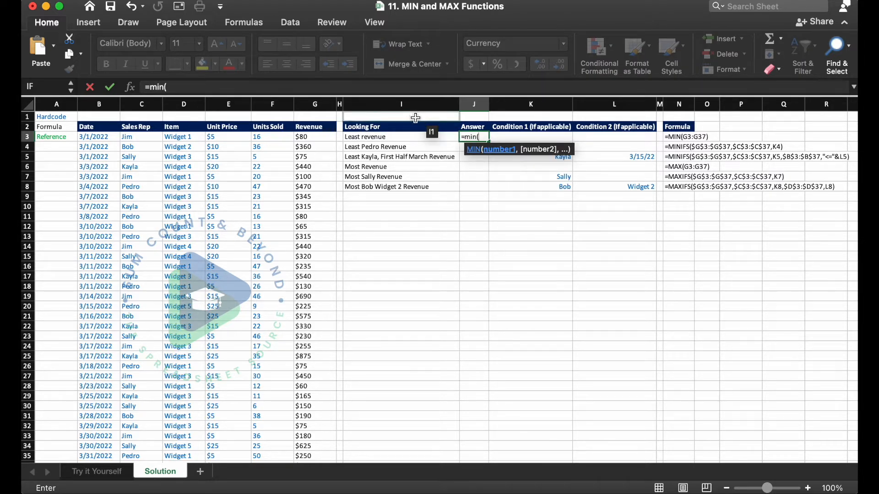
left_click(326, 136)
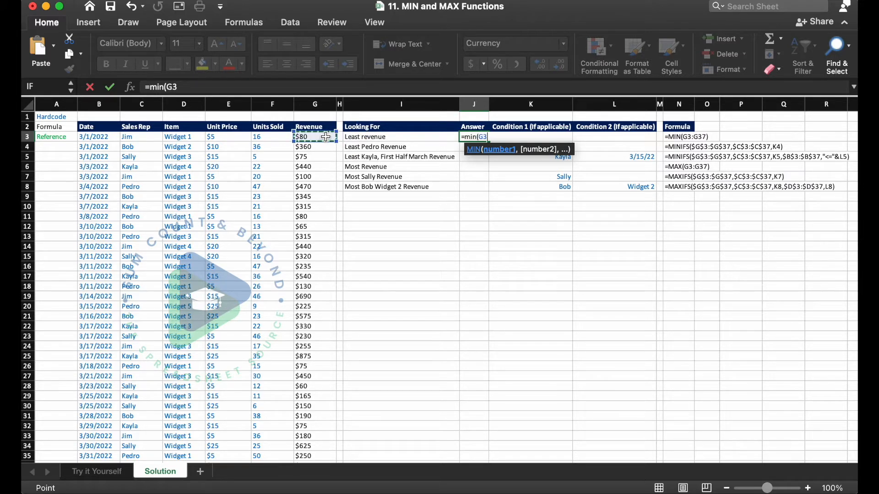
key("ctrl+shift+Down")
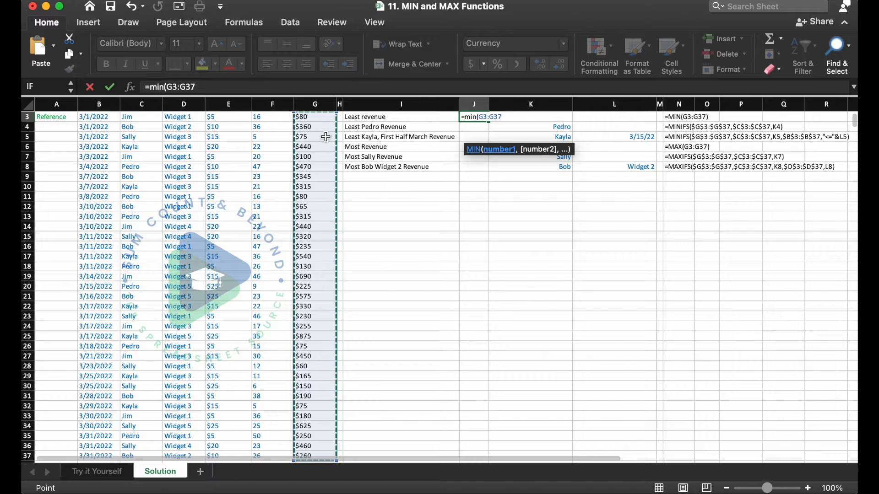
type(")")
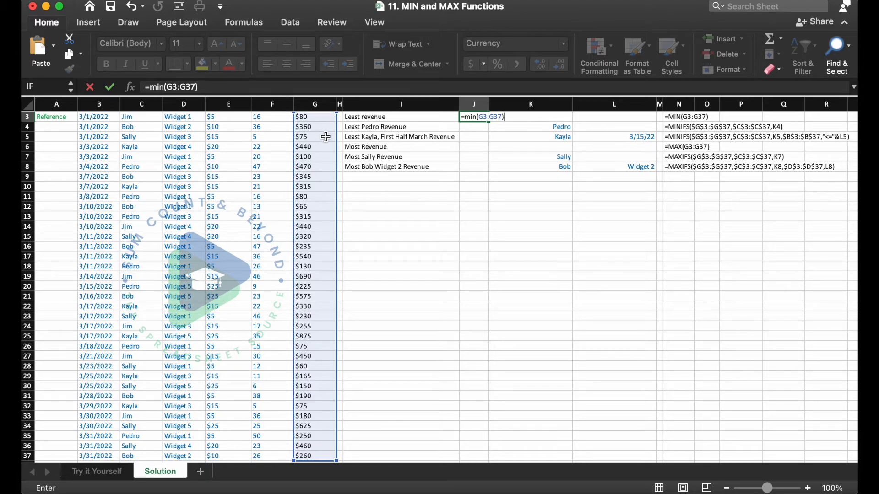
key("Return")
key("Up")
key("Up")
key("Down")
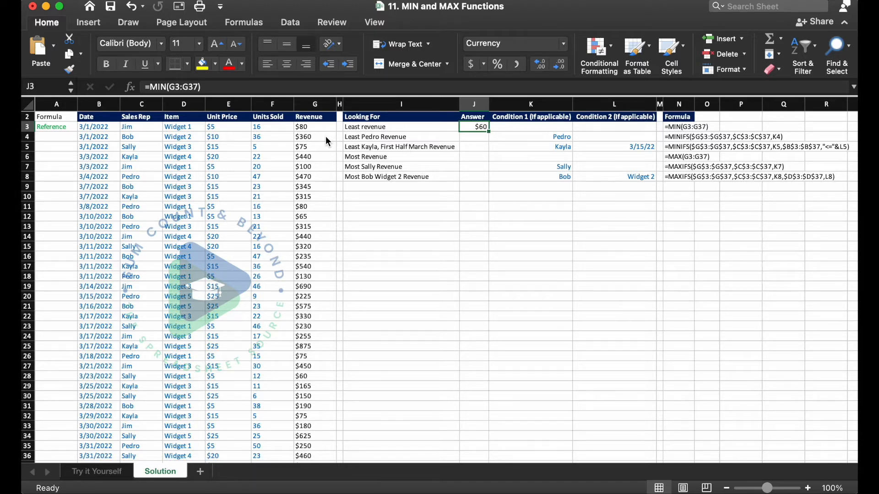
key("Left")
key("Right")
Start a MINIFS formula in J4 with the absolute Revenue range $G$3:$G$37 as its minimum range.
key("Down")
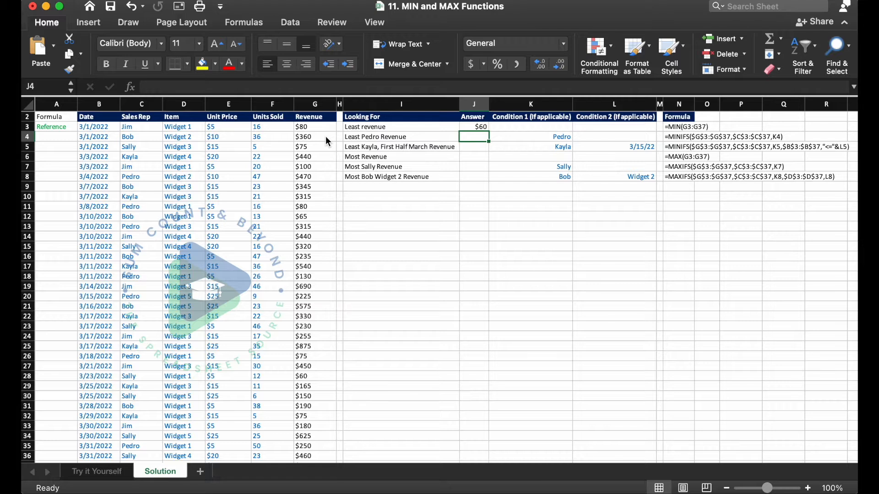
type("=minf")
key("BackSpace")
type("i")
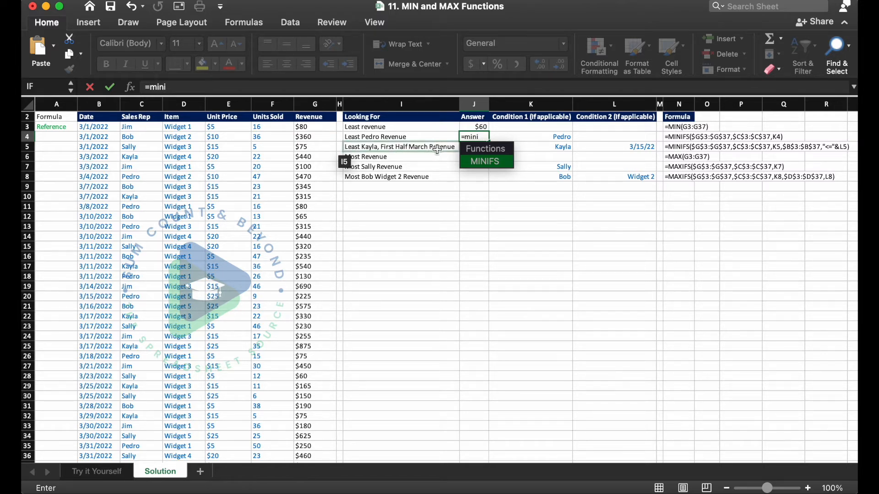
double_click(490, 163)
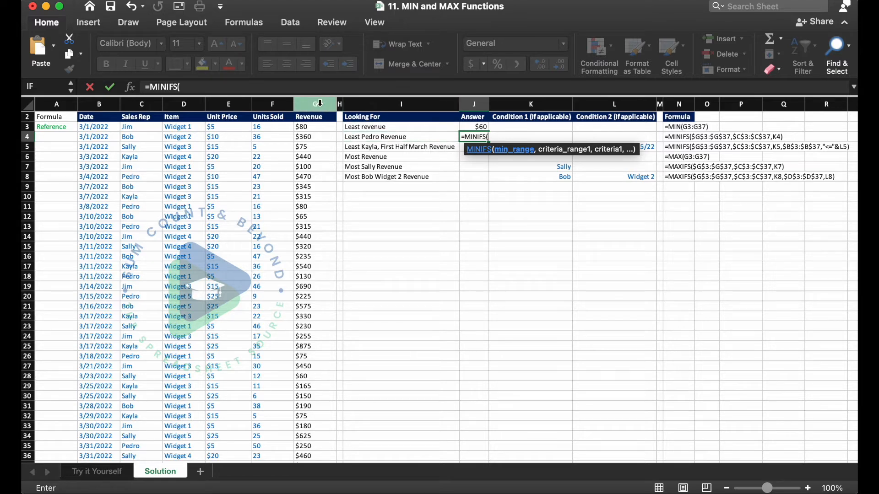
left_click(311, 124)
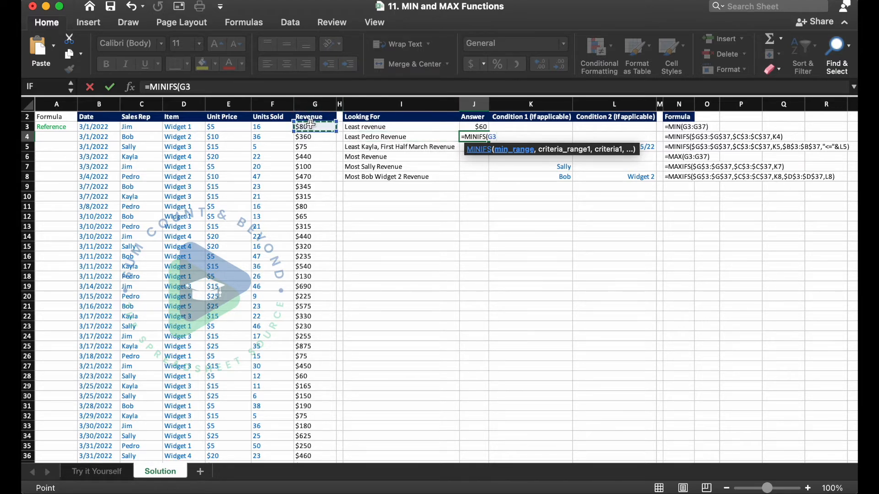
key("super+shift+Down")
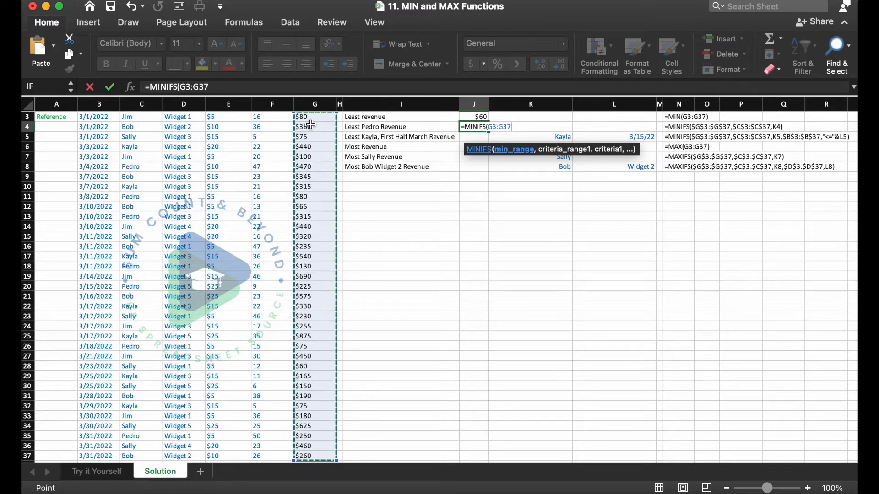
key("F4")
type(",")
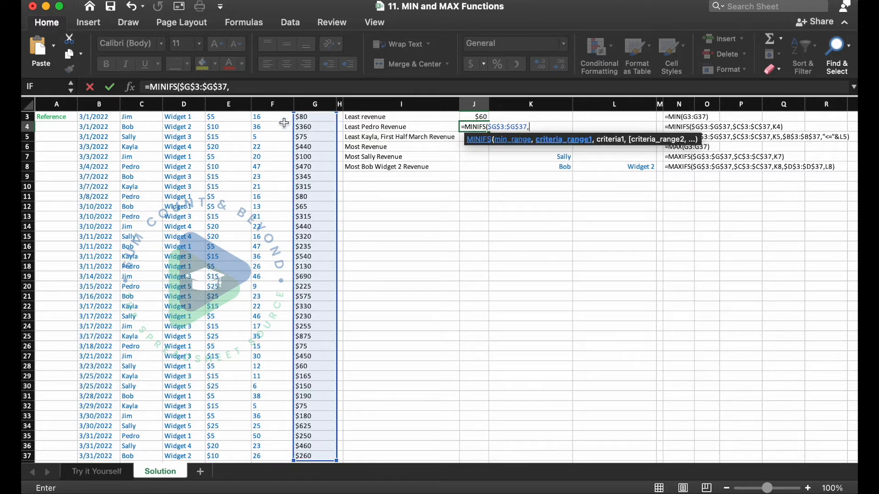
Complete the J4 MINIFS formula with the Sales Rep range $C$3:$C$37 as criteria range and K4 as its criterion.
left_click(150, 117)
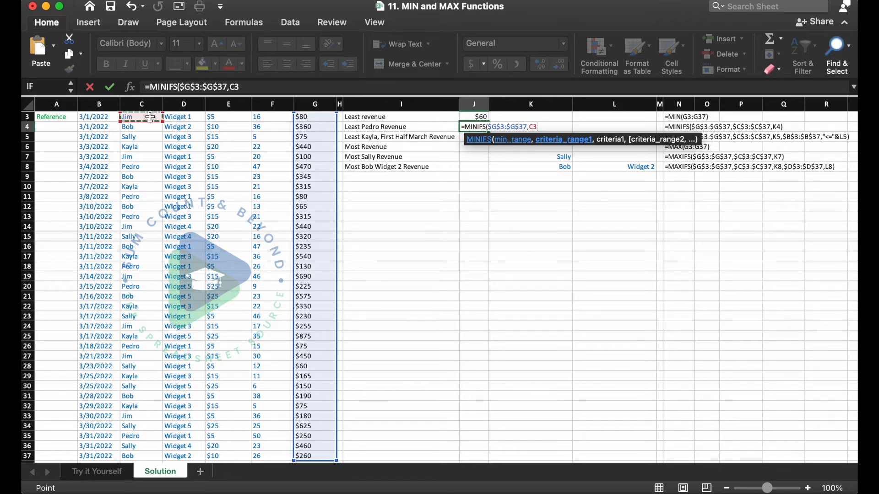
key("super+shift+Down")
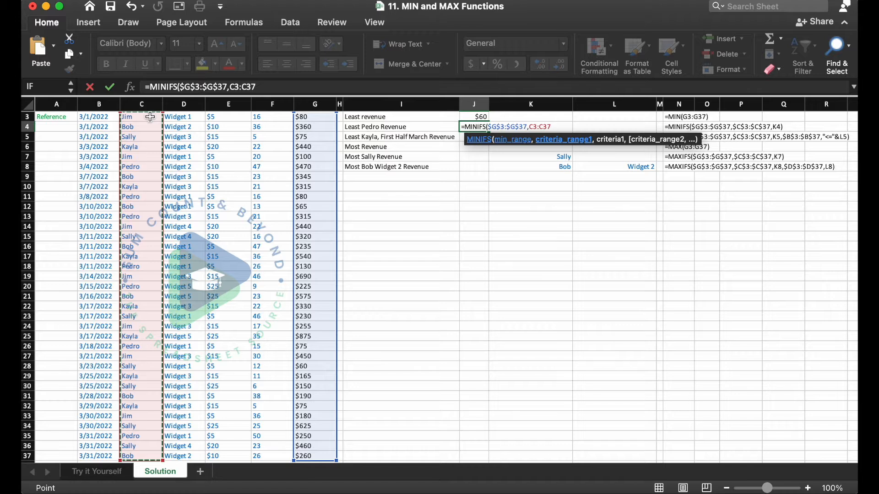
key("super+t")
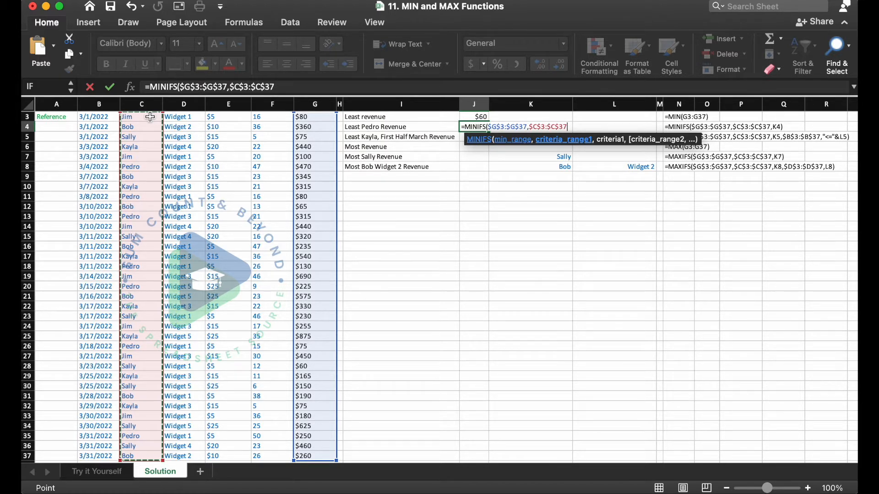
type(",")
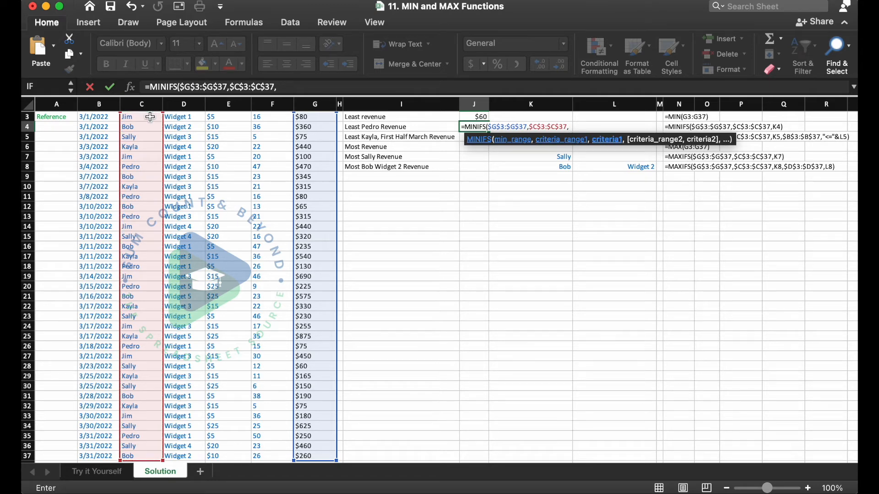
key("Right")
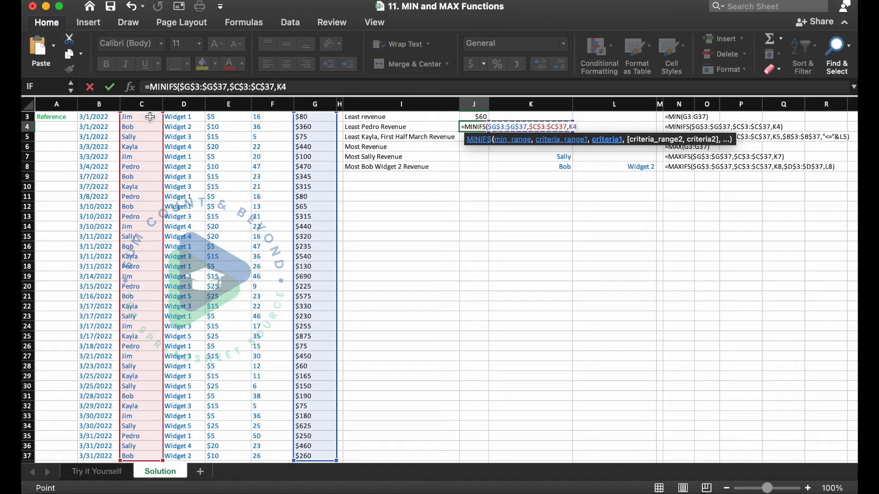
type(")")
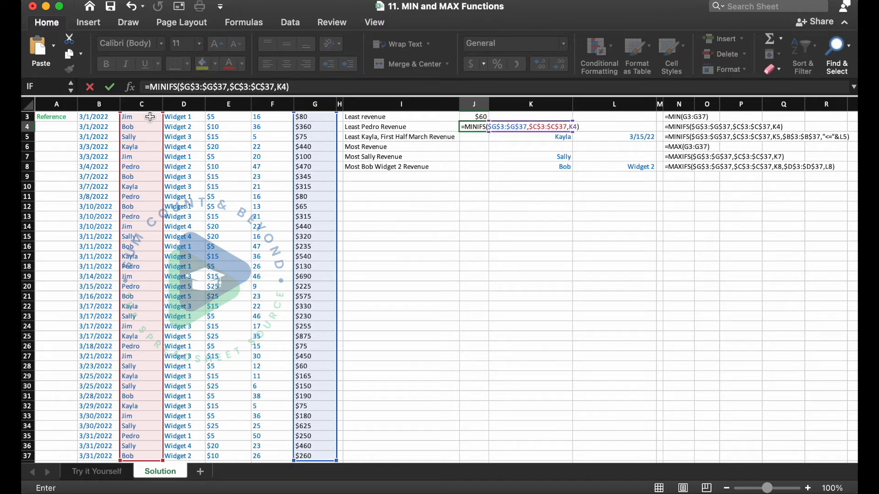
key("Return")
key("Up")
key("Up")
key("Up")
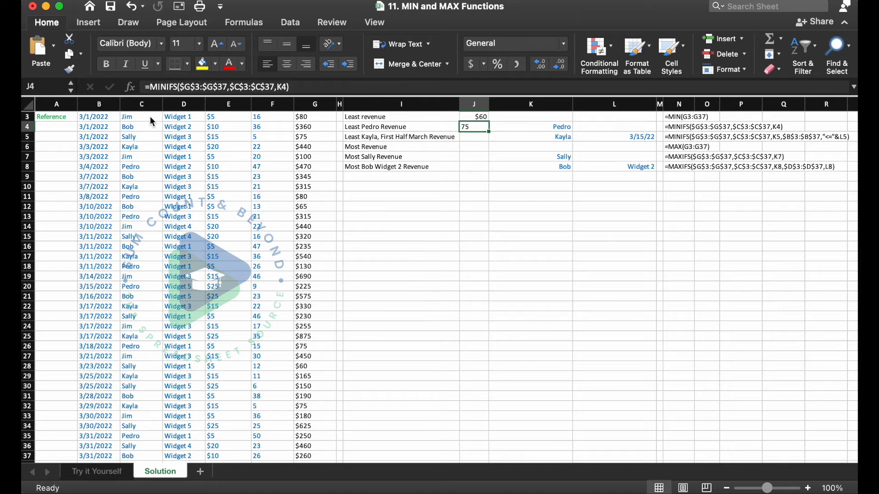
key("Down")
key("Down")
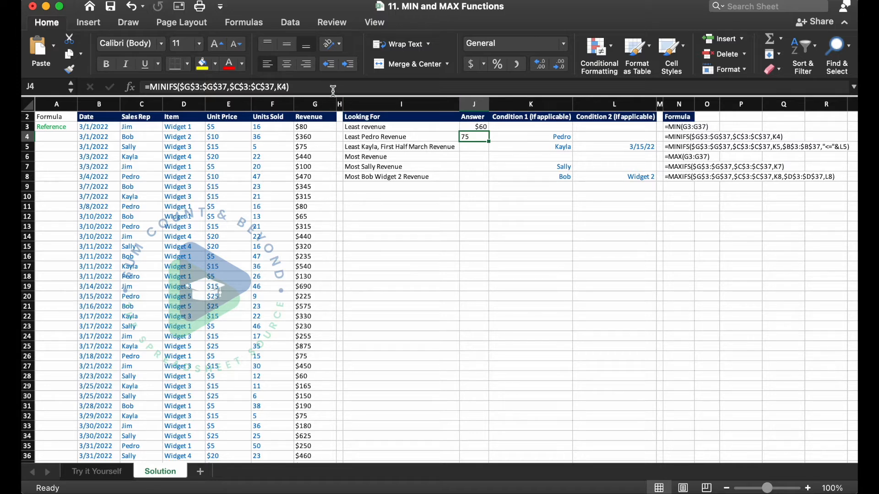
Inspect the range and criterion arguments of the MINIFS formula in J4.
left_click(207, 87)
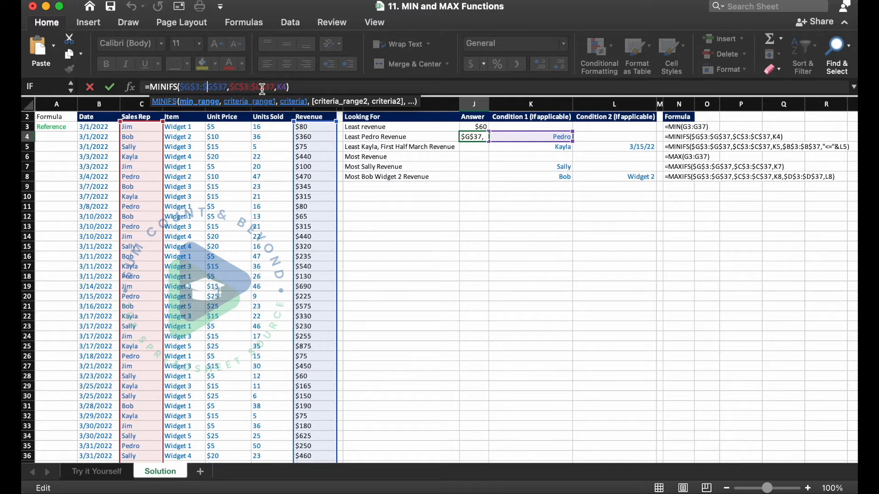
left_click(287, 87)
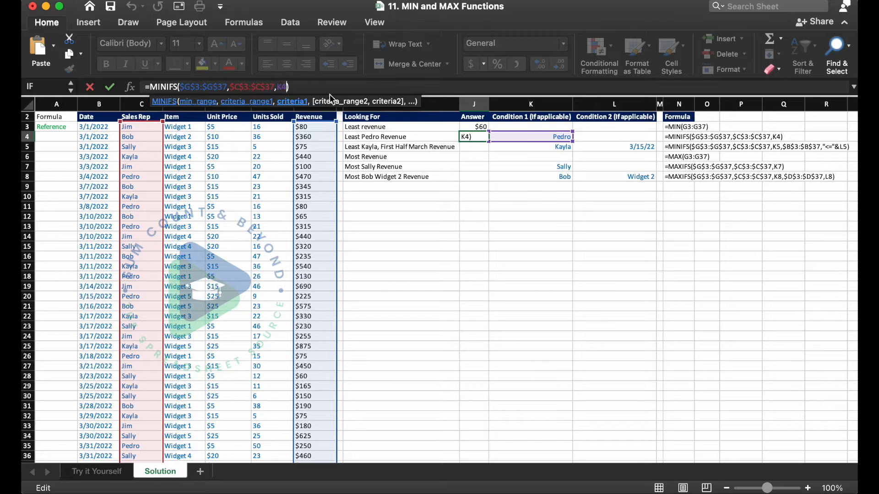
key("Return")
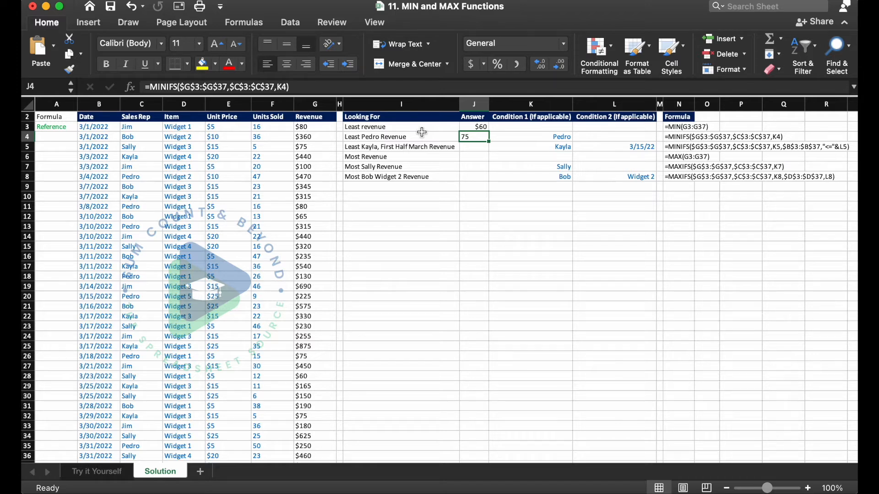
Copy the J4 MINIFS formula down to J5 and add the absolute Date range $B$3:$B$37 as its second criteria range.
left_click_drag(488, 144, 487, 150)
left_click(479, 149)
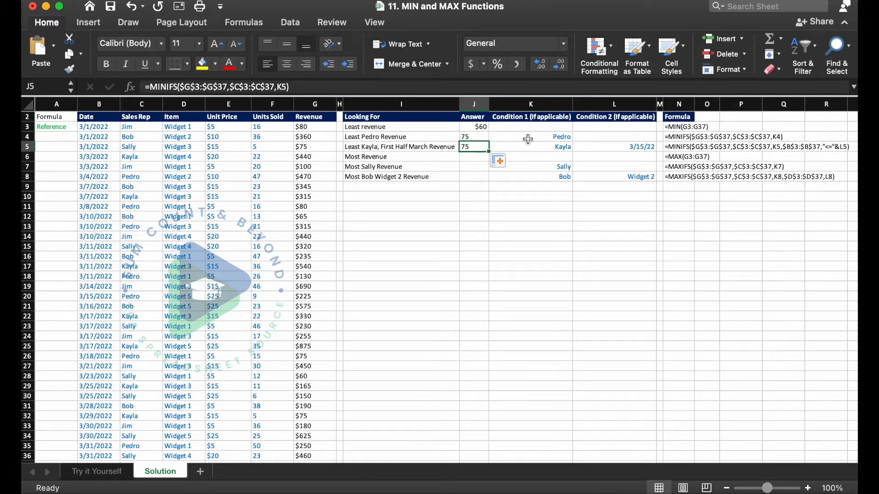
left_click(329, 86)
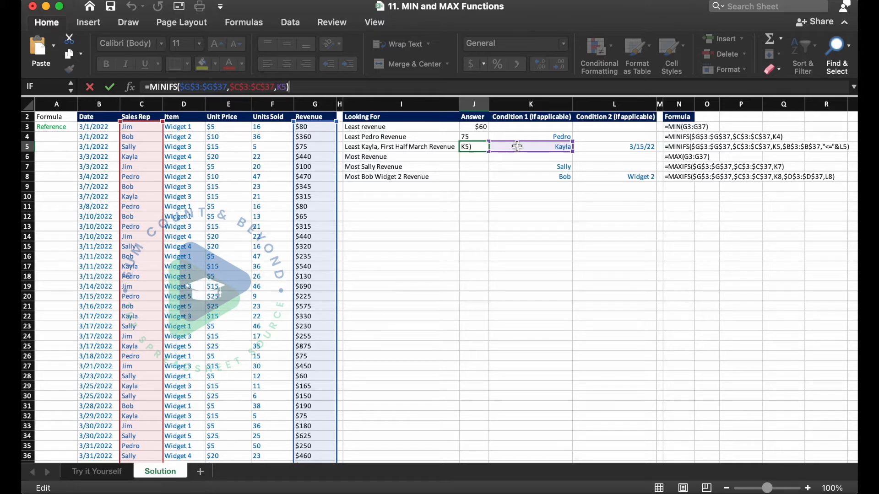
key("Left")
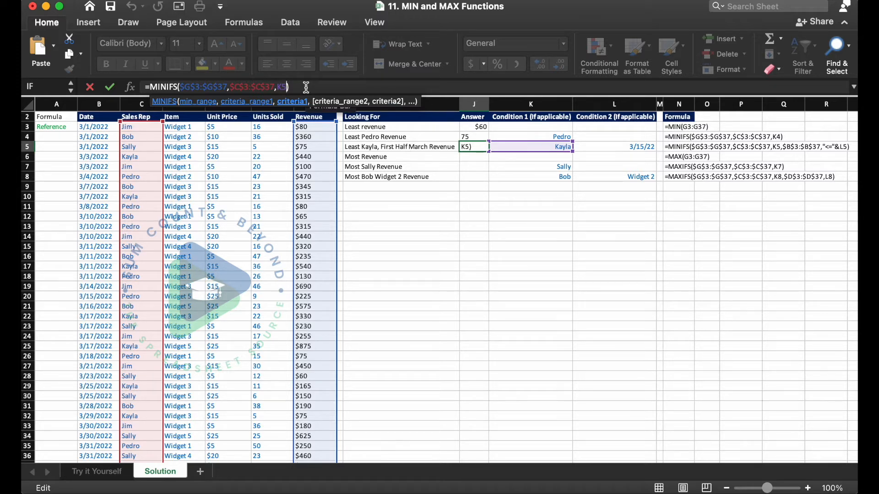
type(",")
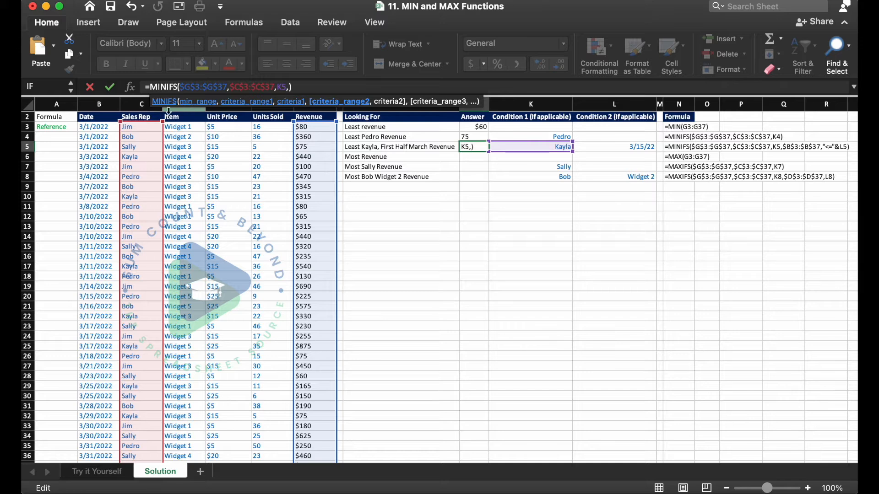
left_click(101, 127)
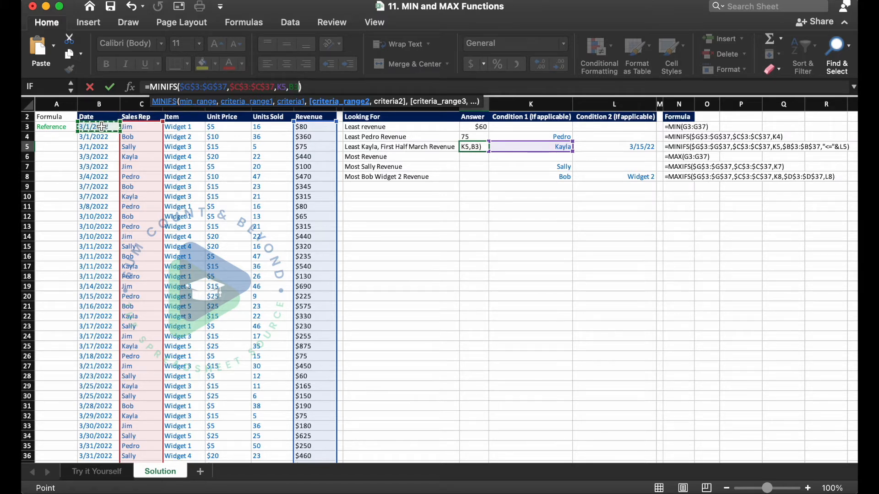
key("super+shift+Down")
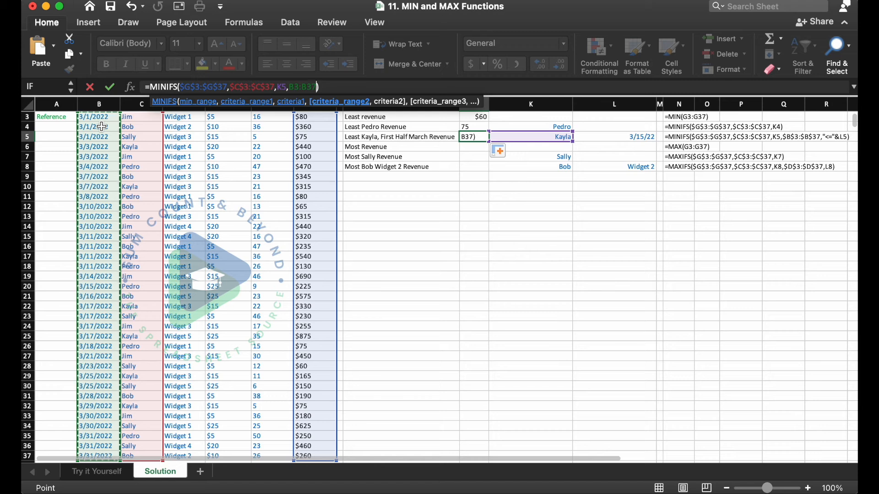
key("super+t")
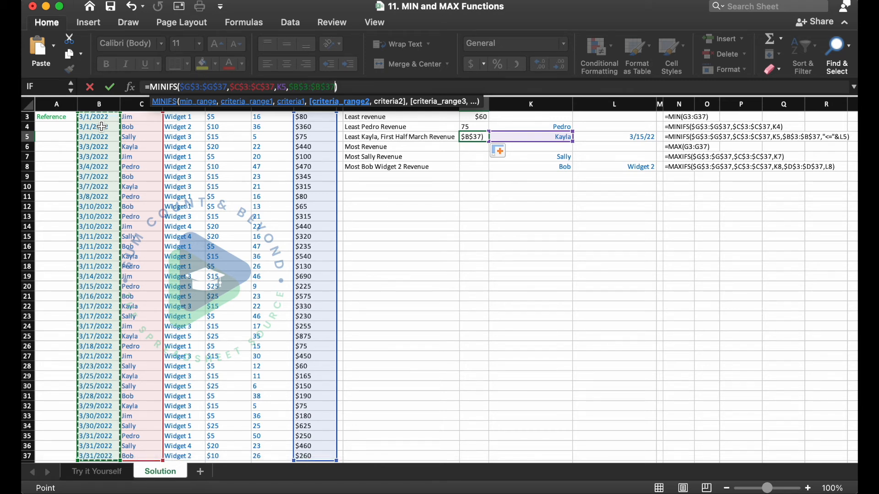
Complete the J5 MINIFS formula with "<="&L5 as the second criterion.
type(",")
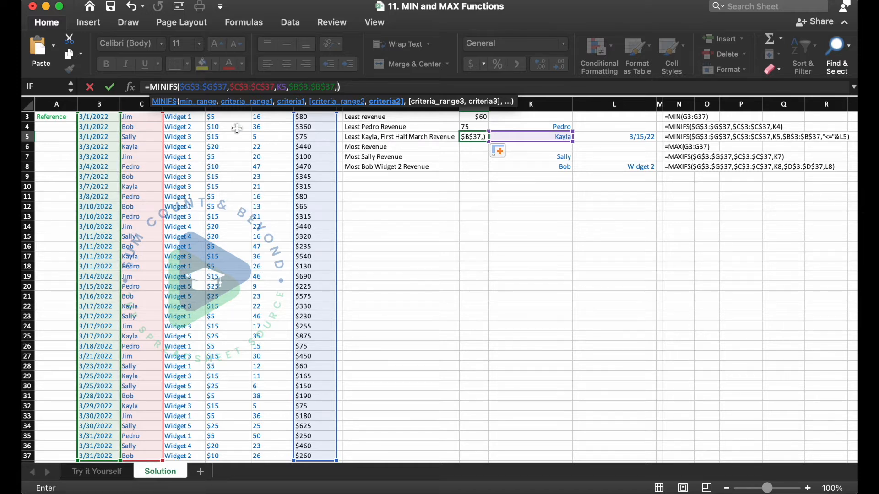
type("\"<=\"&")
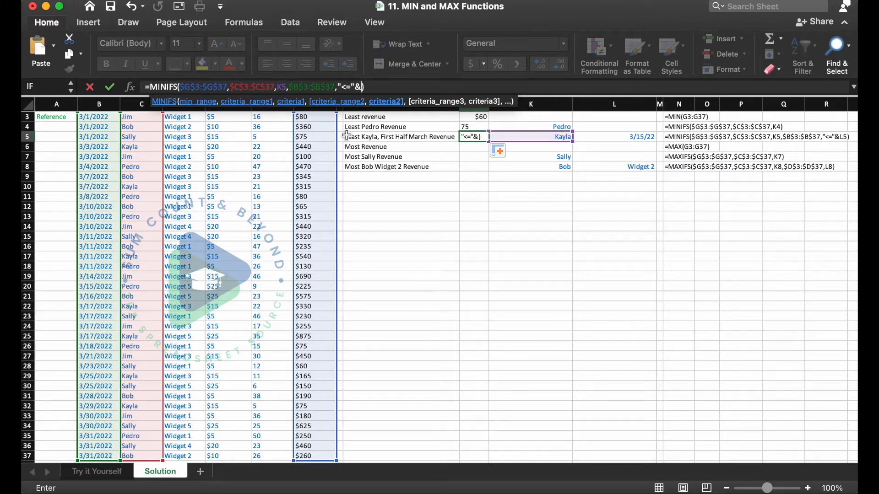
left_click(618, 136)
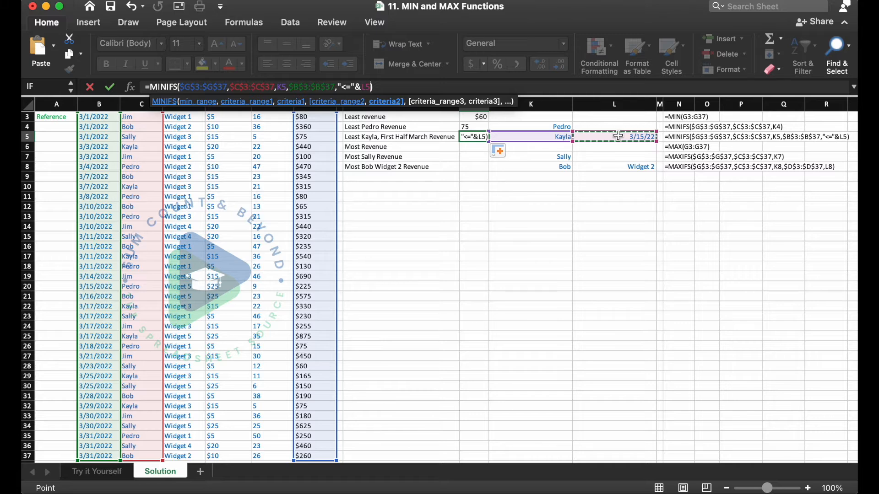
key("Return")
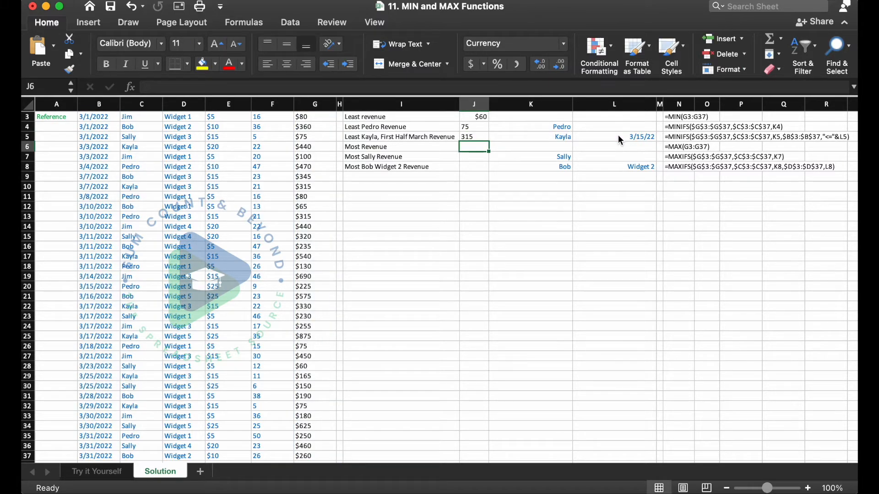
left_click(471, 136)
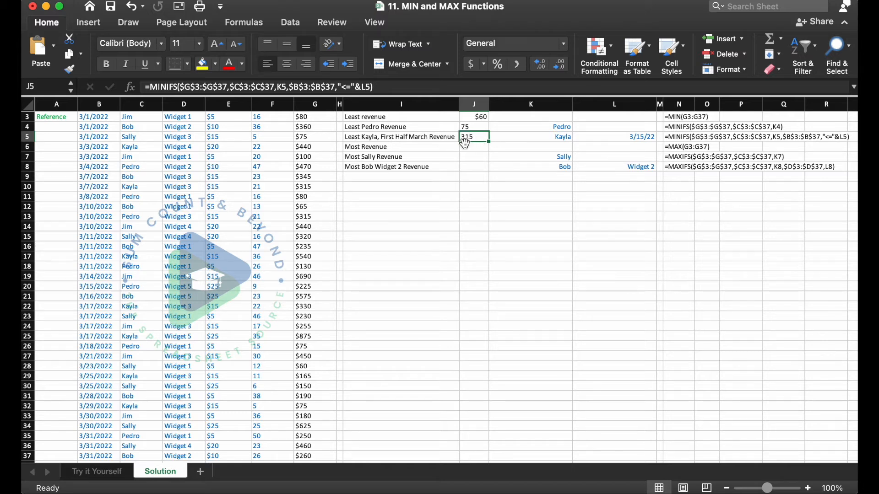
key("Left")
key("Right")
Select the whole sales table B2:G37, including its headers, and turn on filtering for it.
left_click(274, 163)
key("Up")
key("Up")
key("Up")
key("Up")
key("Up")
key("Up")
key("Up")
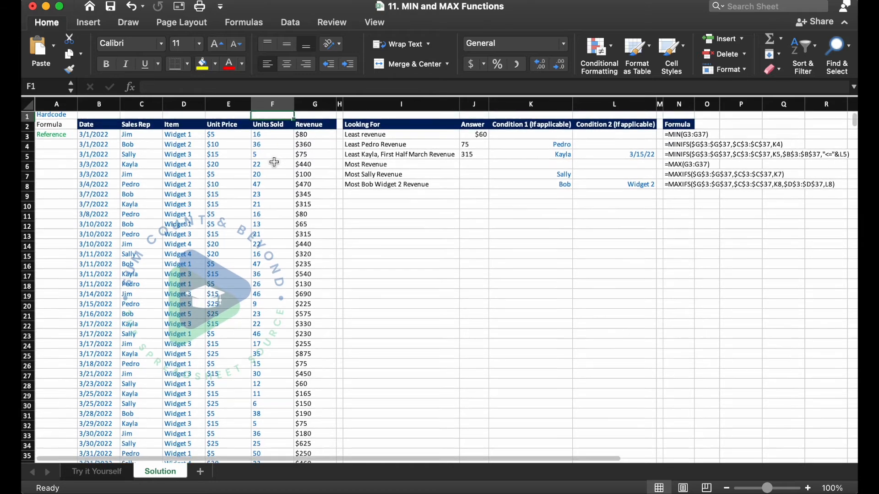
key("Left")
key("Left")
key("Left")
key("Left")
key("Down")
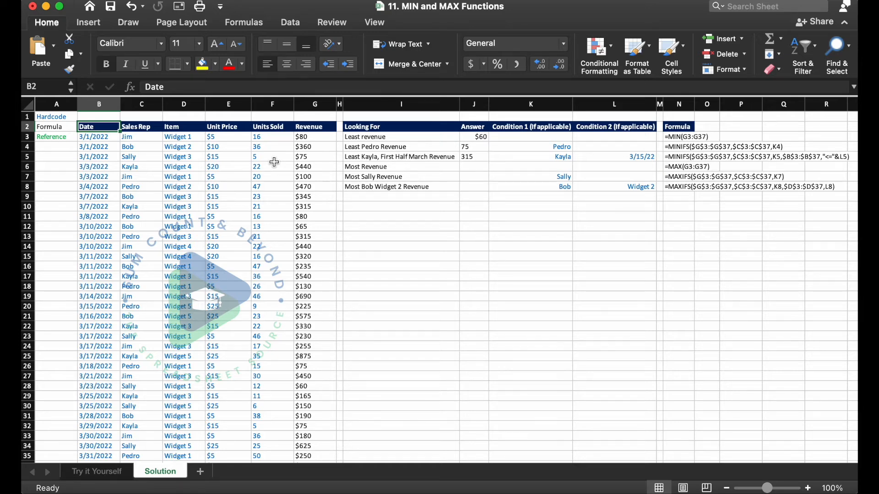
key("ctrl+shift+Down")
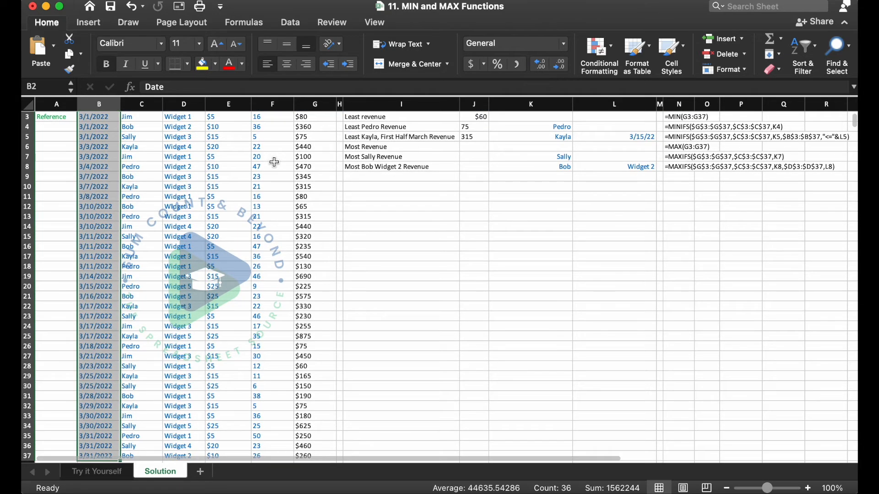
key("super+shift+Right")
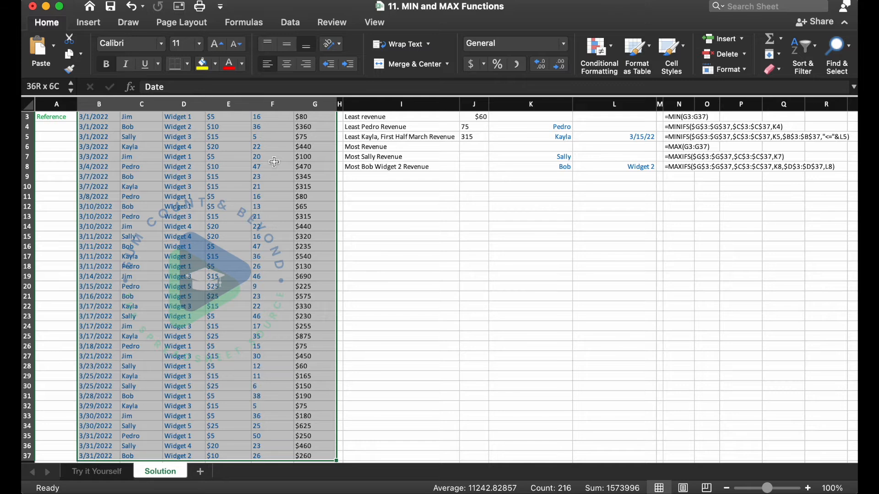
left_click(297, 23)
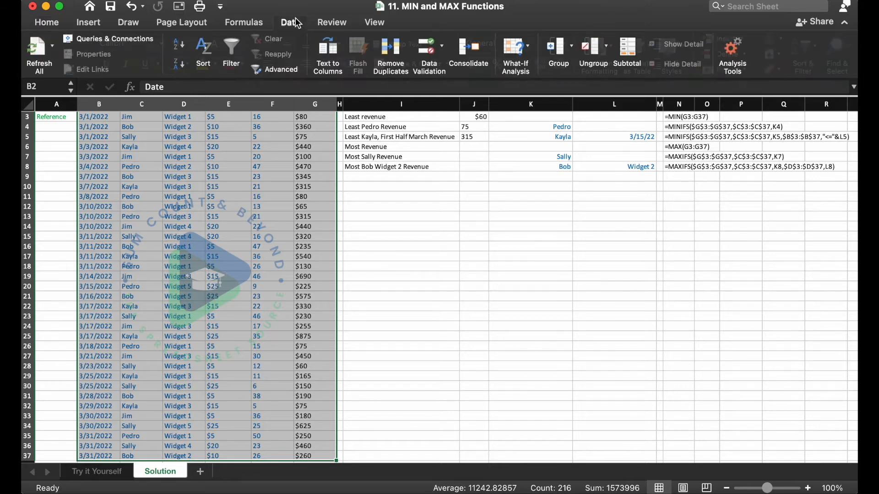
left_click(236, 50)
scroll(167, 128, "up", 2)
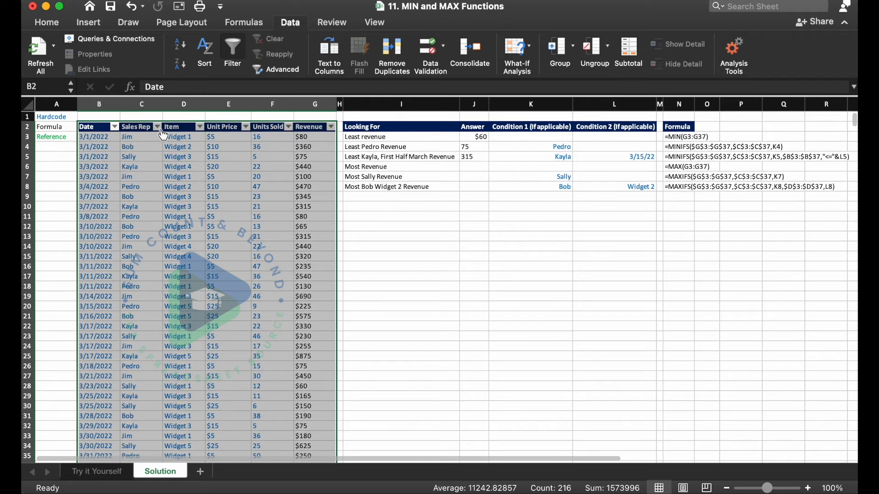
Filter the Sales Rep column to show only the sales rep named in K5.
left_click(157, 126)
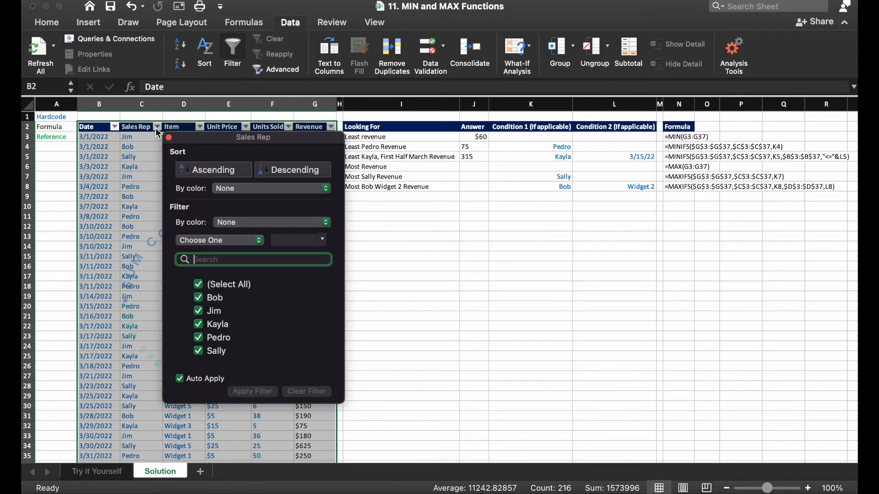
left_click(199, 285)
left_click(199, 323)
left_click(381, 260)
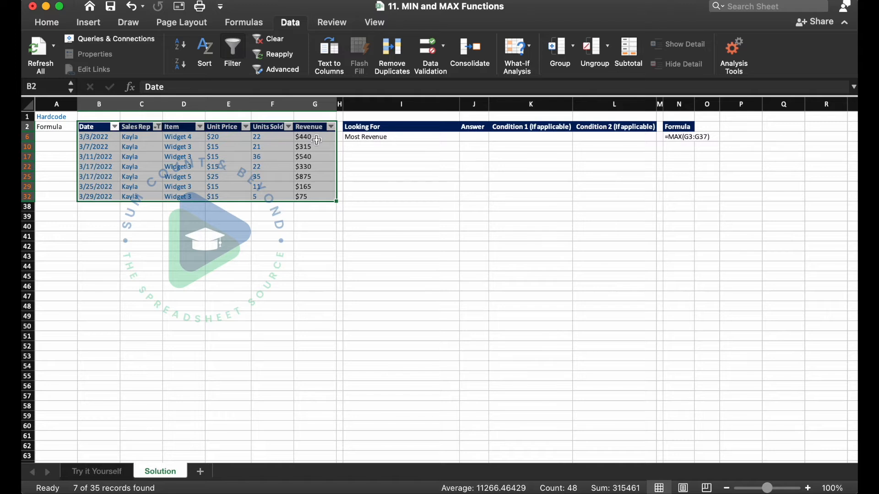
Check the filtered Revenue values against the first-half March dates, and remove the filter from the table.
left_click(314, 193)
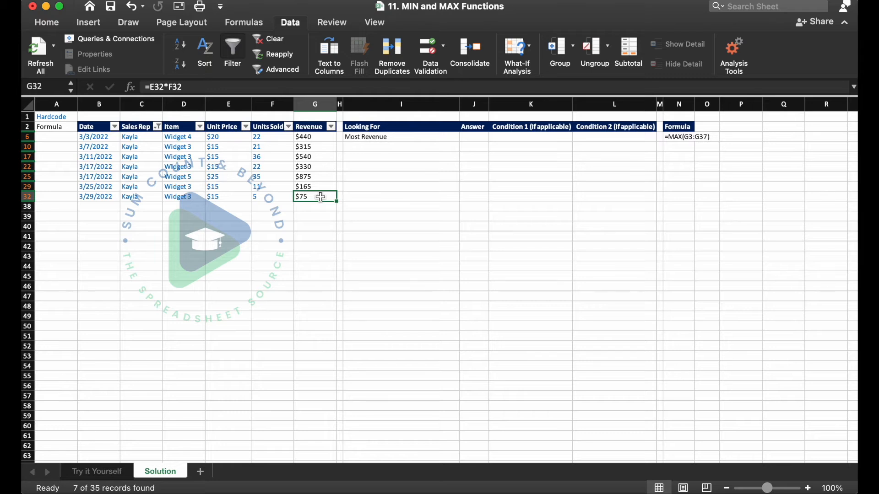
left_click(322, 137)
left_click_drag(322, 137, 320, 156)
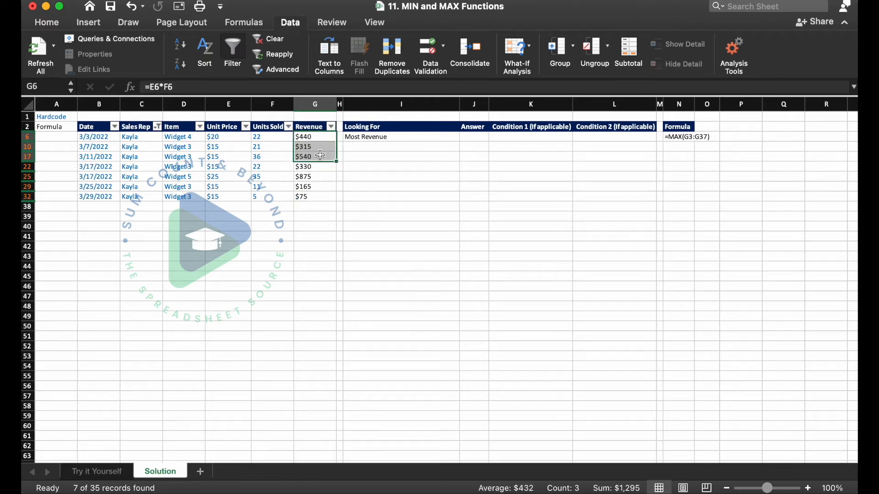
left_click(320, 143)
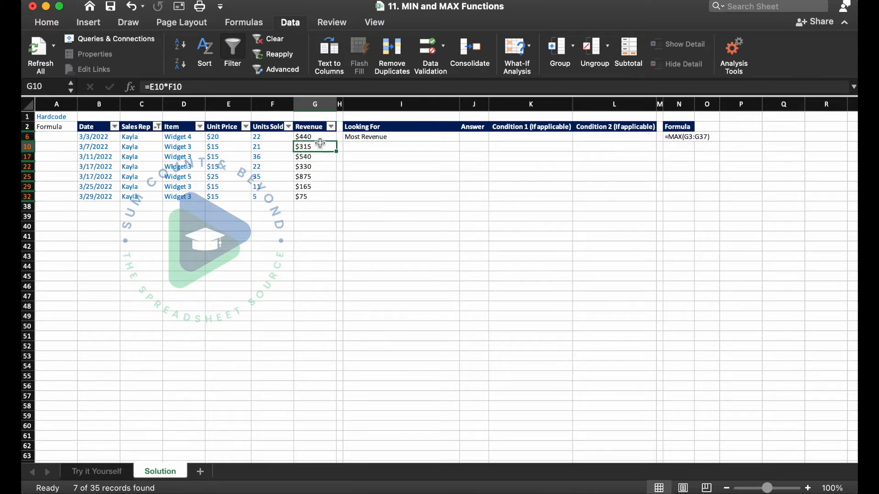
left_click(233, 46)
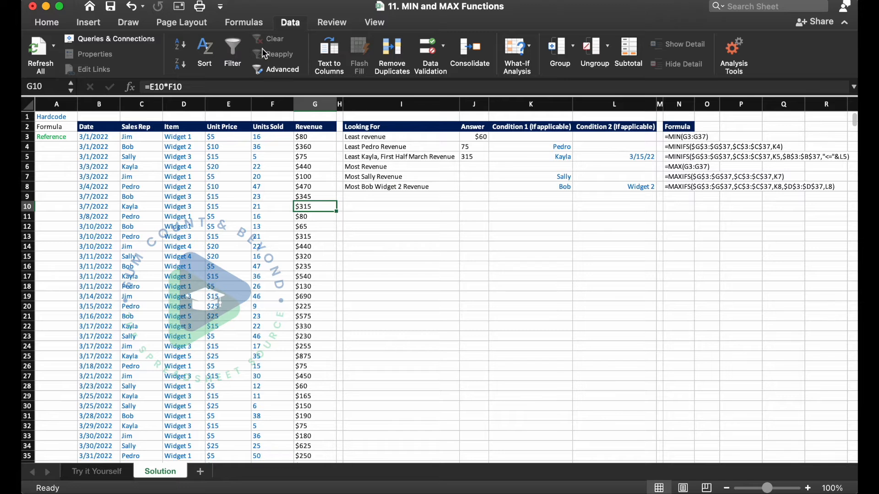
Enter =MAX(G3:G37) in J6 as the answer for the most revenue.
left_click(470, 156)
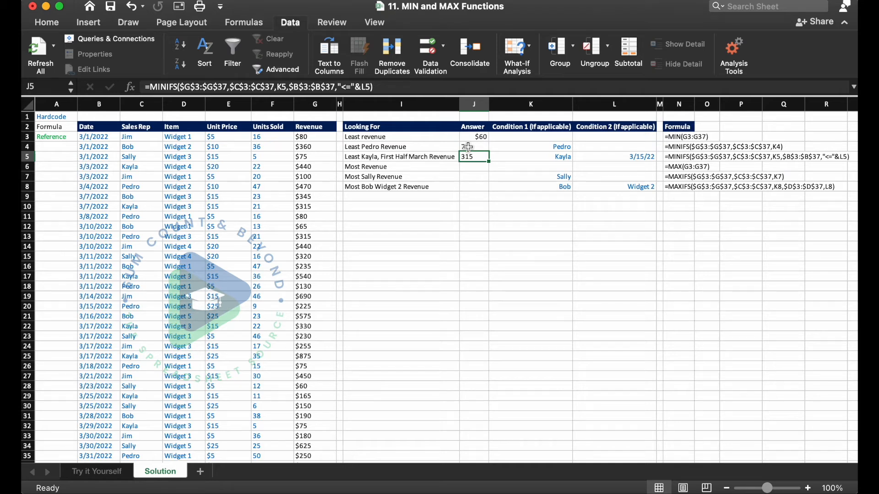
key("Return")
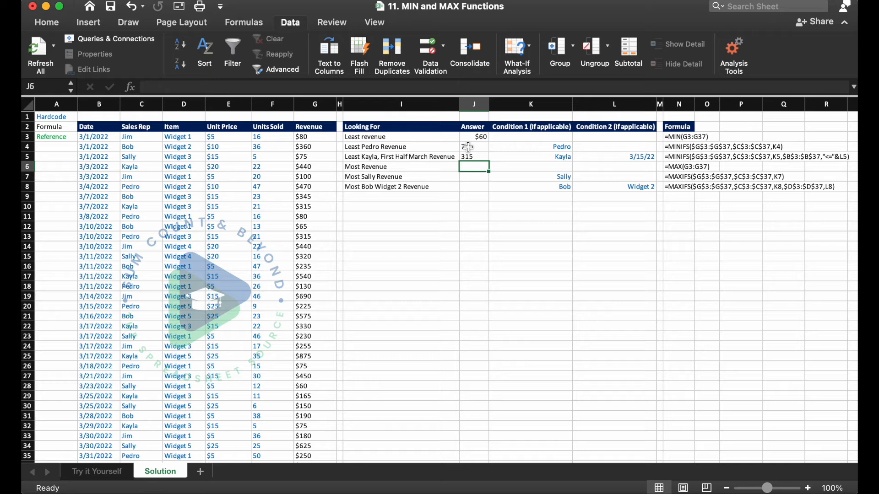
type("=")
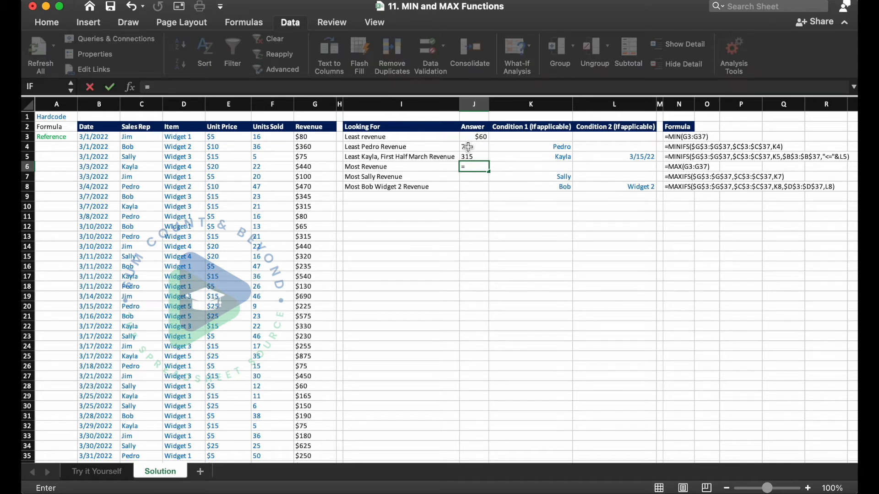
type("MAX(")
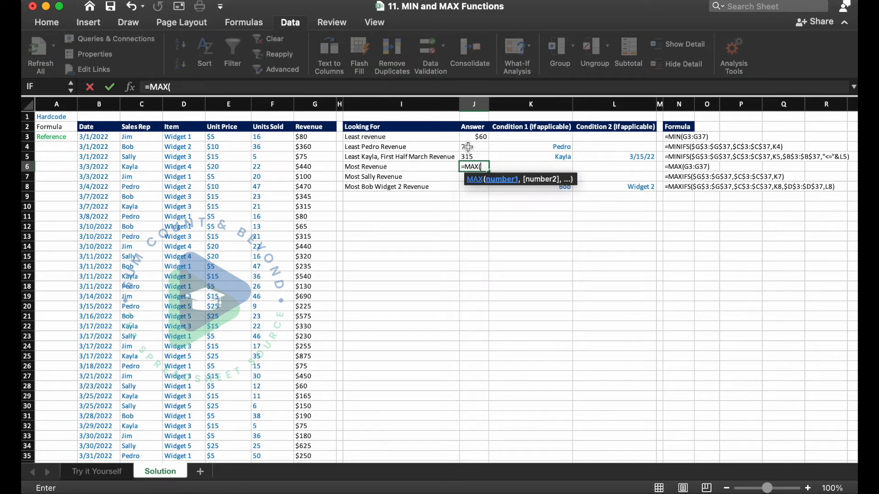
left_click(311, 140)
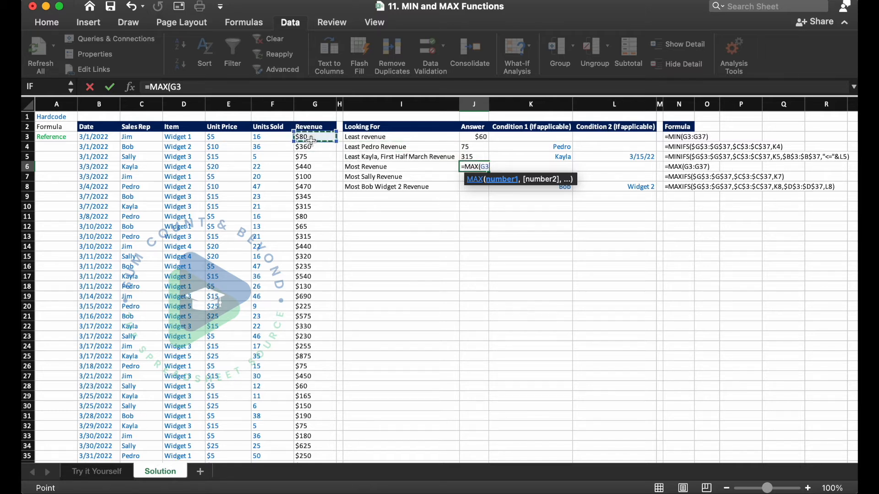
mouse_move(310, 140)
left_mouse_down()
mouse_move(319, 210)
mouse_move(327, 138)
left_mouse_up()
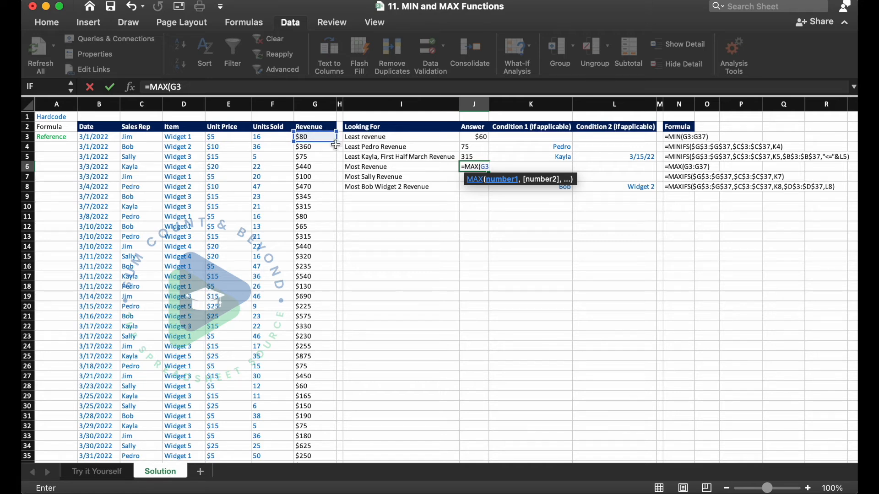
left_click_drag(336, 144, 335, 437)
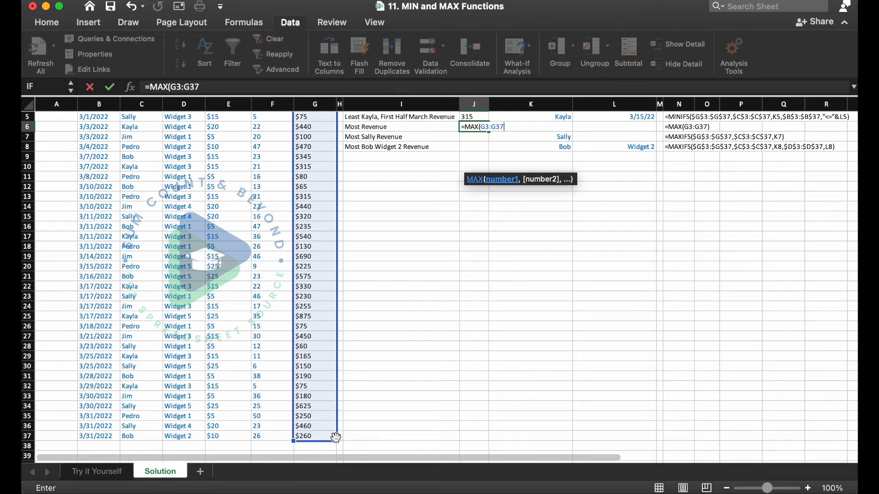
type(")")
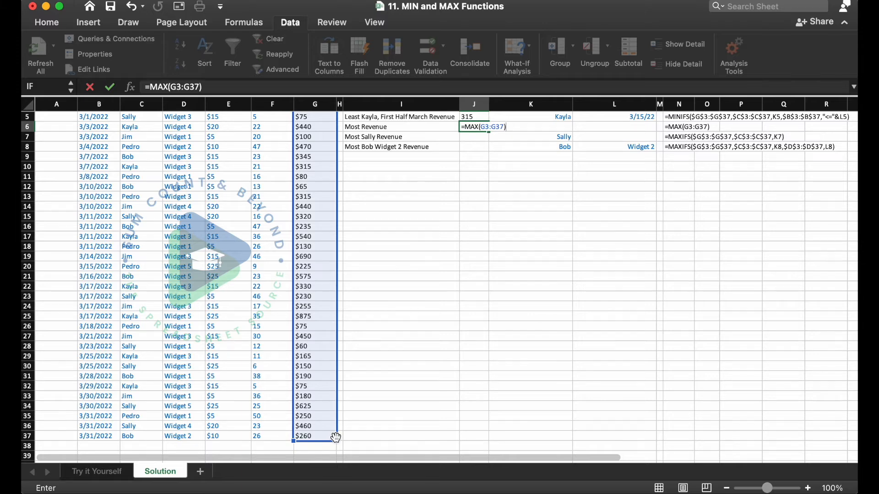
key("ctrl+Return")
Review the answer formulas in J3 through J6, ending on the empty answer cell J7.
key("Up")
key("Up")
key("Up")
key("Down")
key("Down")
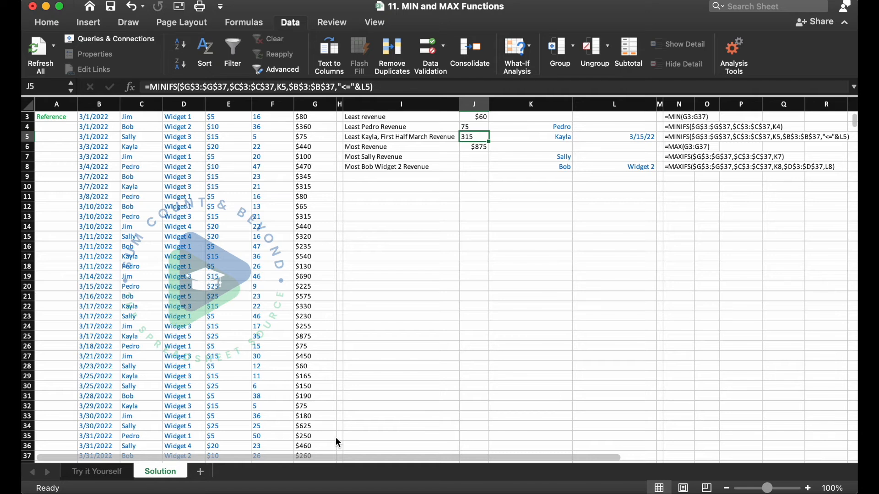
key("Down")
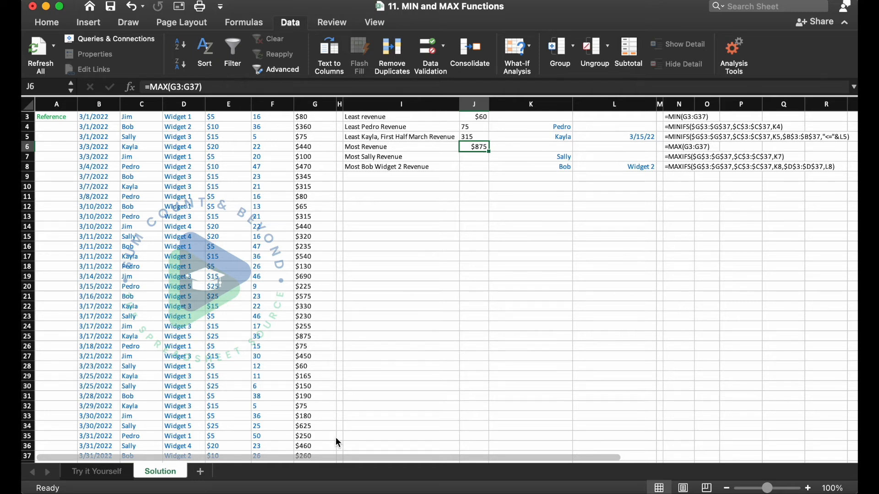
key("Down")
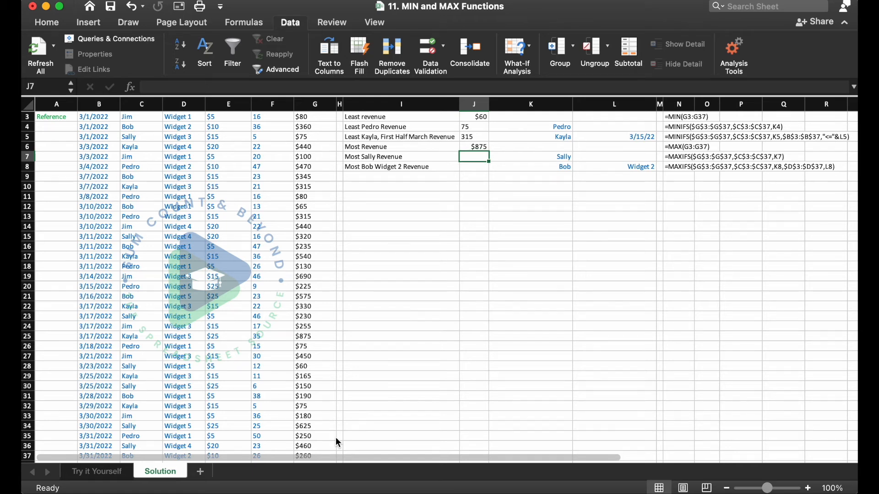
Start a MAXIFS formula in J7 with the revenue range $G$3:$G$37 as its absolute max range.
type("=ma")
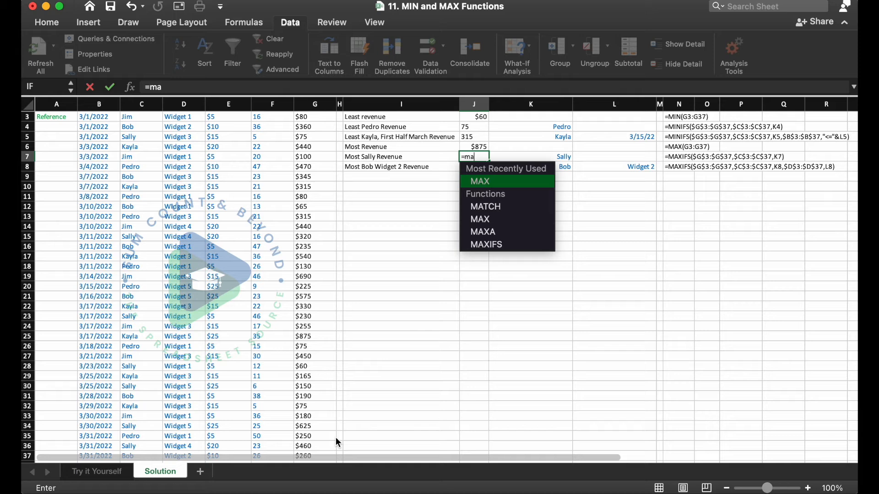
type("xi")
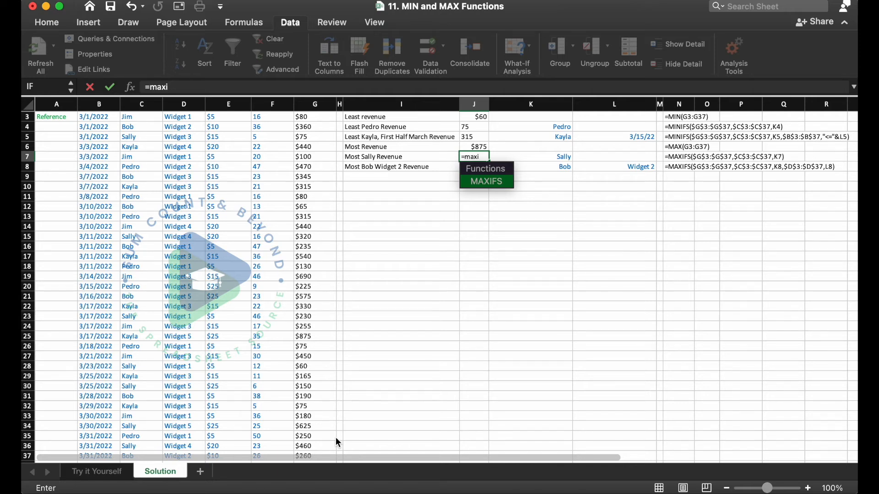
key("Tab")
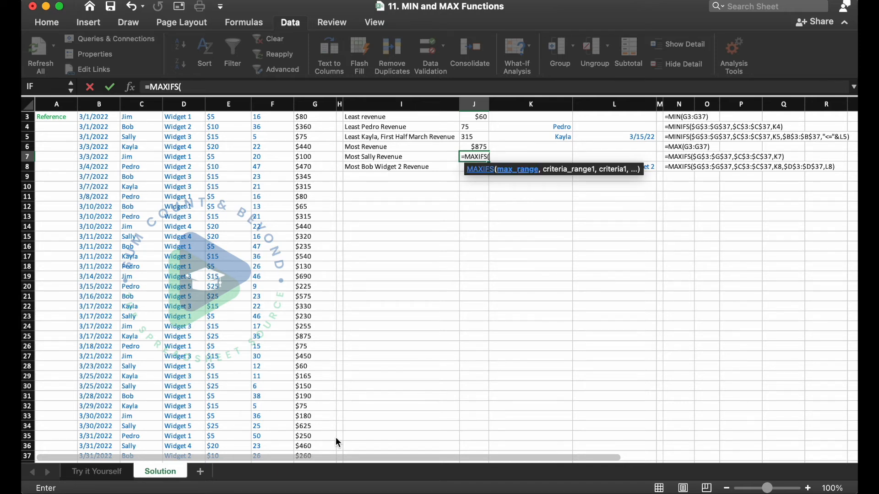
scroll(335, 437, "up", 2)
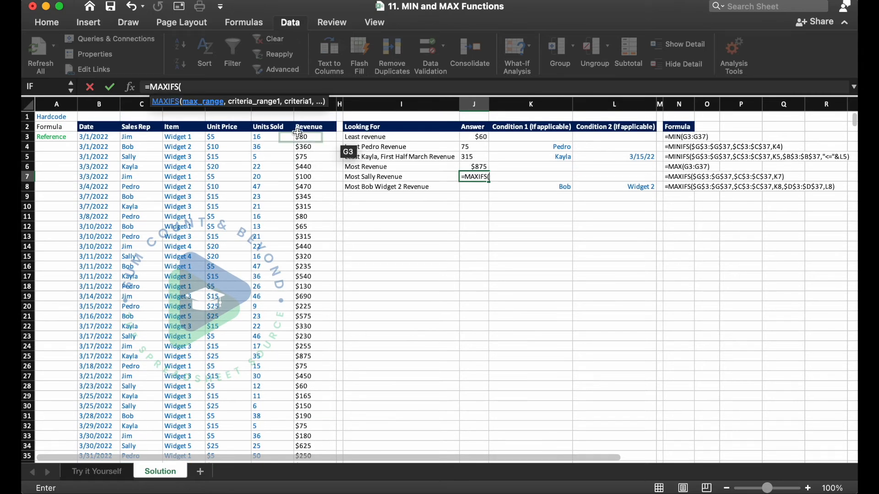
left_click(313, 137)
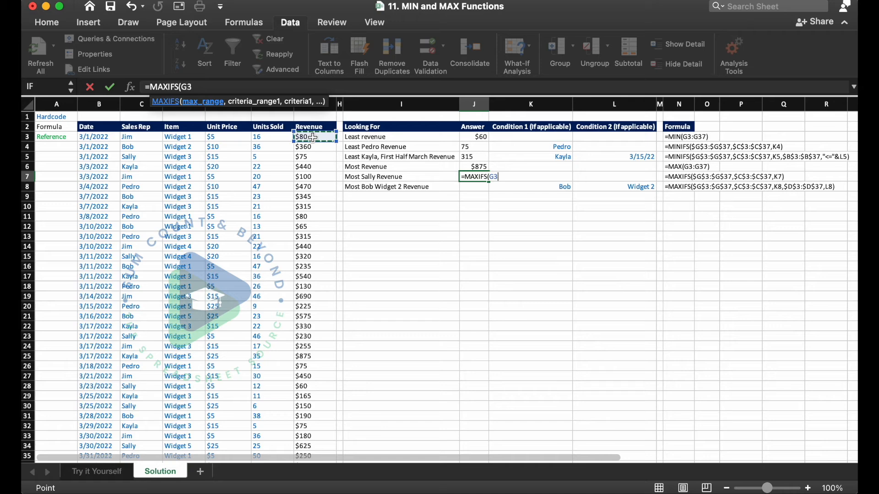
key("super+shift+Down")
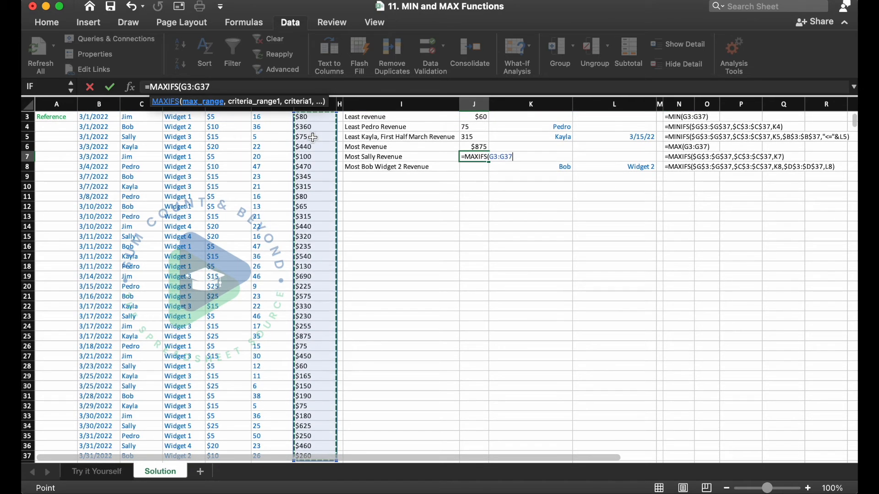
key("super+t")
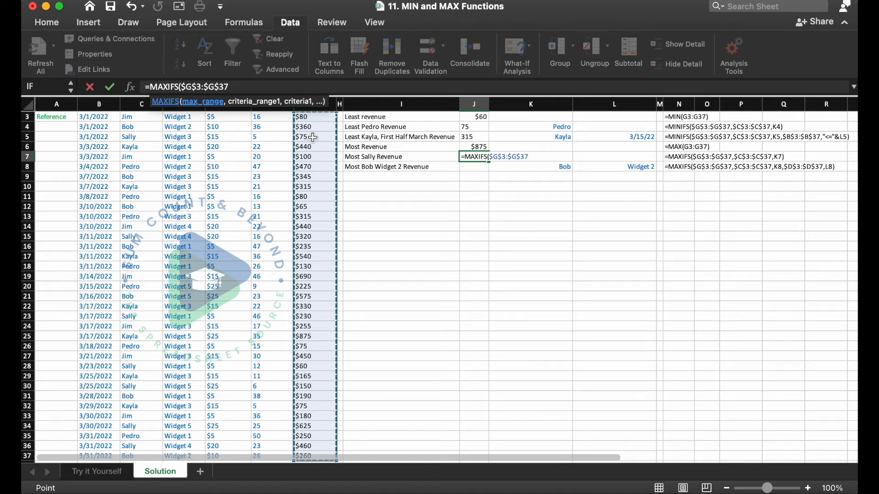
type(",")
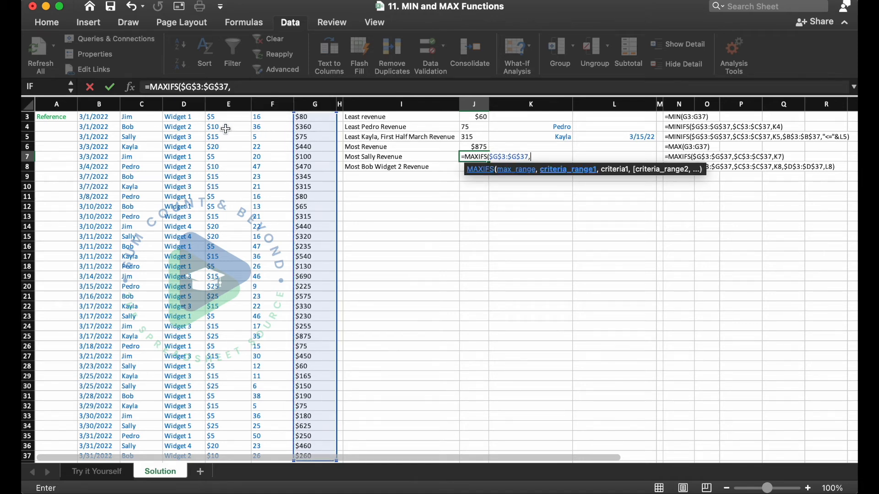
Complete the MAXIFS formula in J7 with the absolute criteria range $C$3:$C$37 and the criterion K7.
left_click(148, 118)
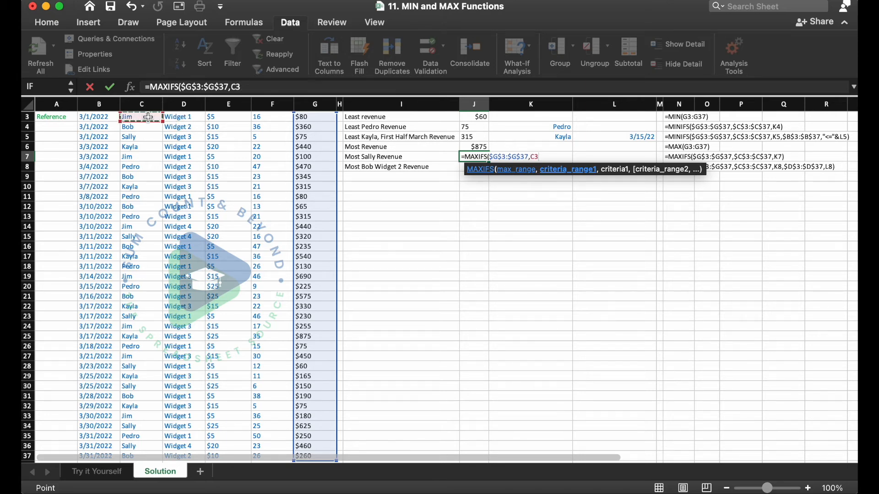
key("super+shift+Down")
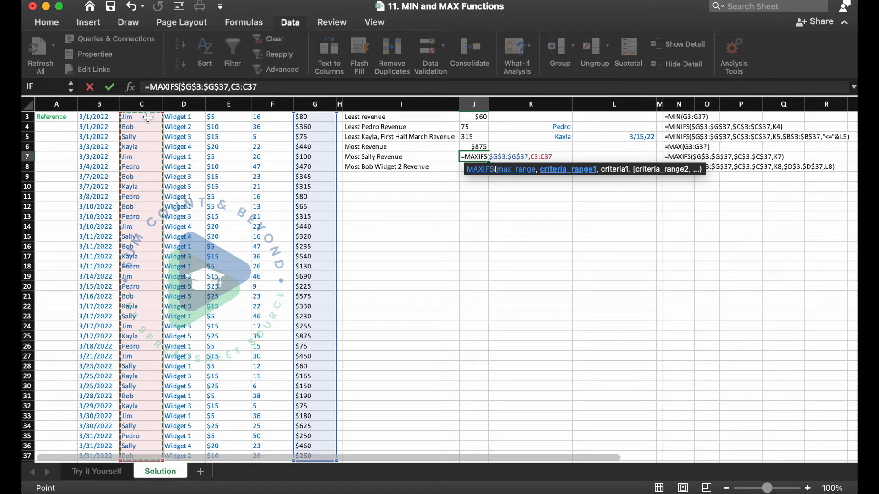
key("F4")
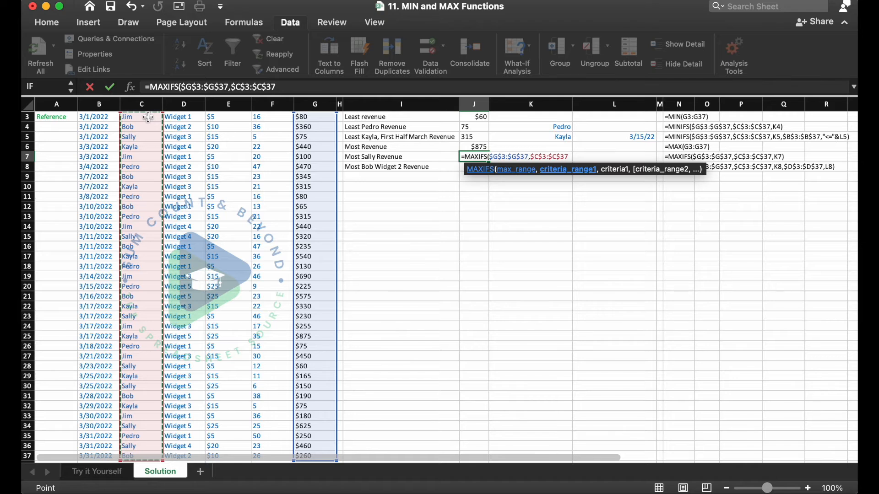
type(",")
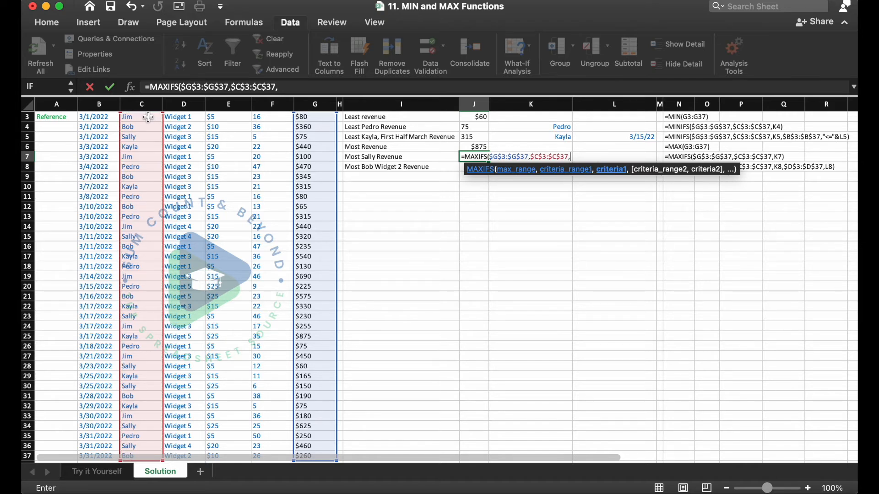
type("k7")
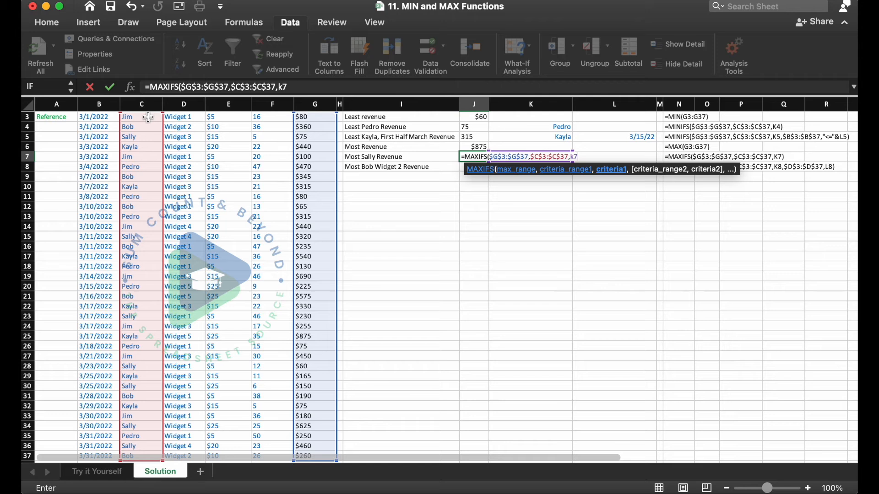
type(")")
key("Return")
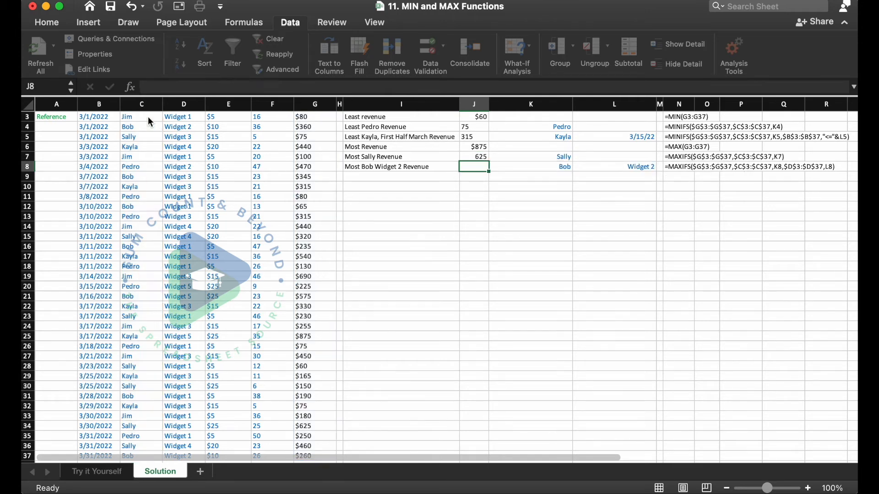
Turn on filtering for the whole sales table, from the Date header in B2 through the last Revenue row.
key("Up")
key("Right")
key("Left")
key("Right")
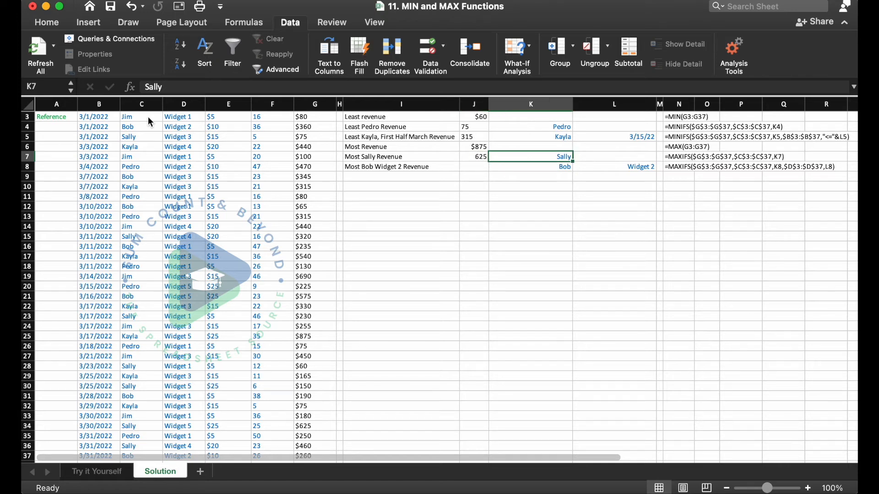
key("Left")
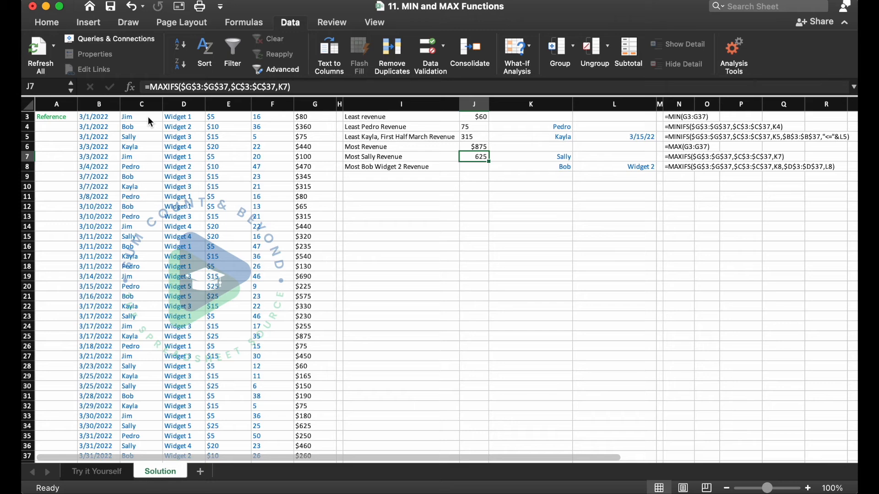
key("Up")
key("Left")
key("Left")
key("Left")
key("Left")
key("Left")
key("Up")
key("Up")
key("Up")
key("Up")
key("Up")
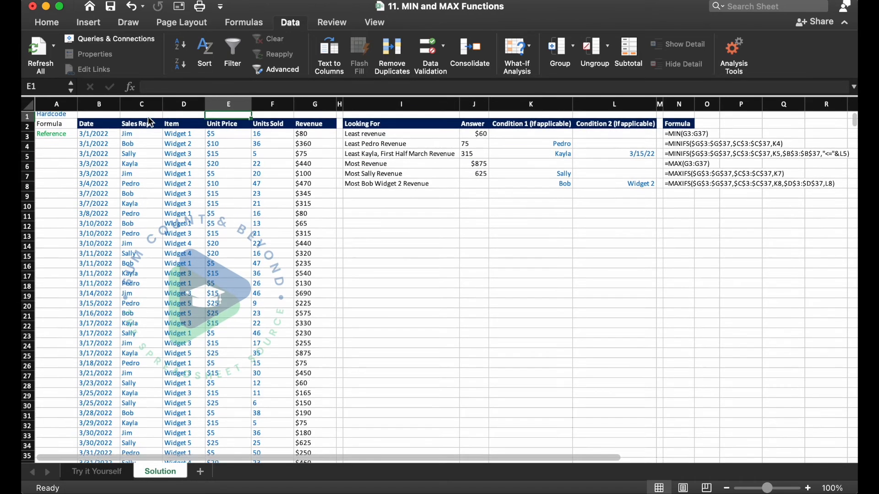
key("Left")
key("Left")
key("Left")
key("Down")
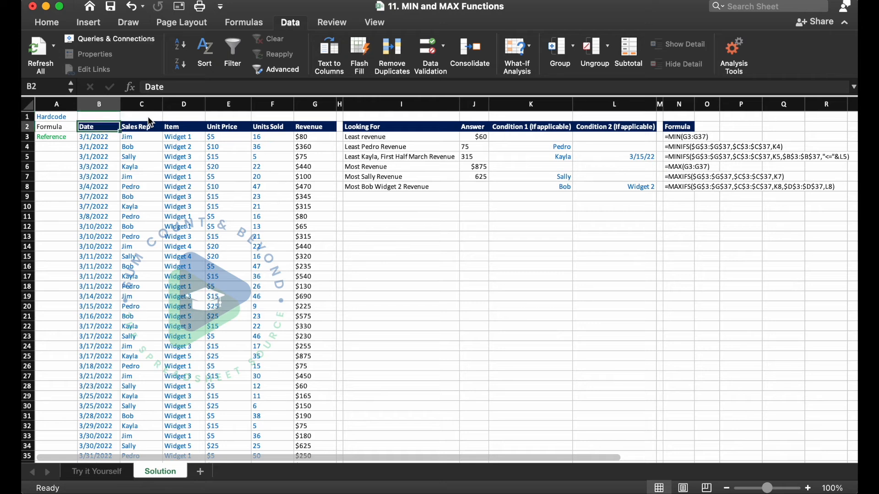
key("ctrl+shift+Down")
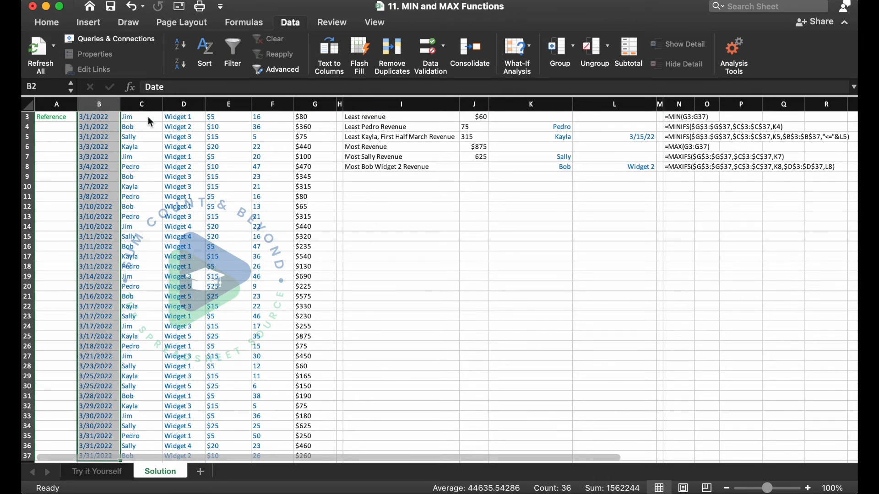
key("ctrl+shift+Right")
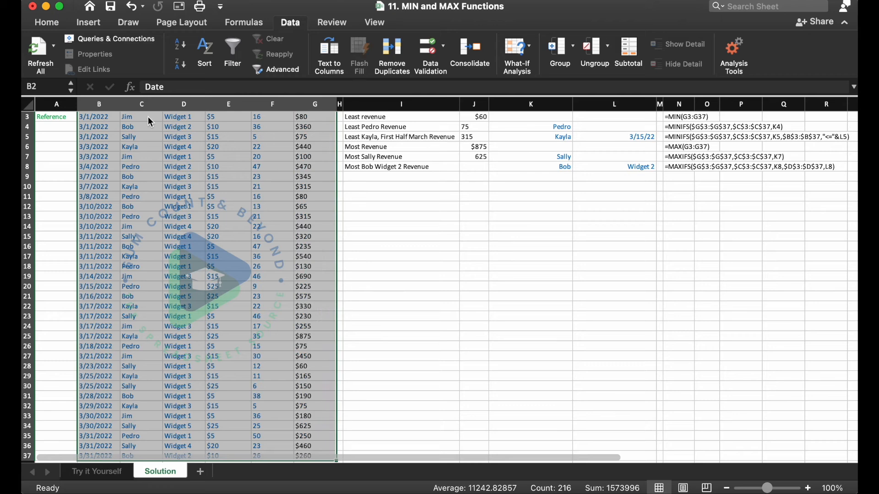
left_click(234, 46)
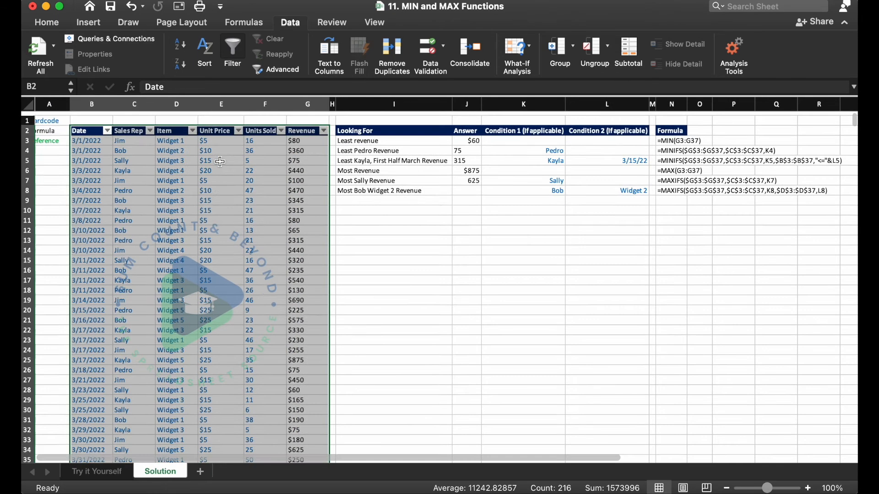
Filter the Sales Rep column to show only the sales rep named in K7.
left_click(150, 126)
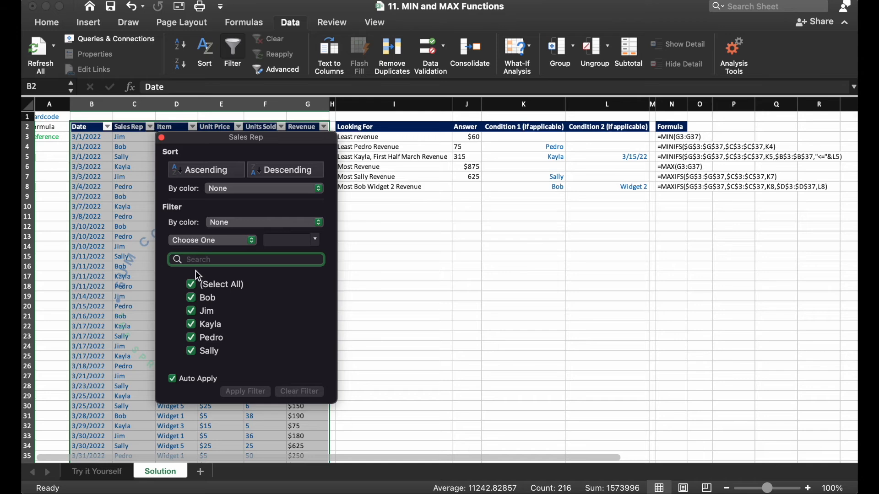
left_click(197, 284)
left_click(192, 351)
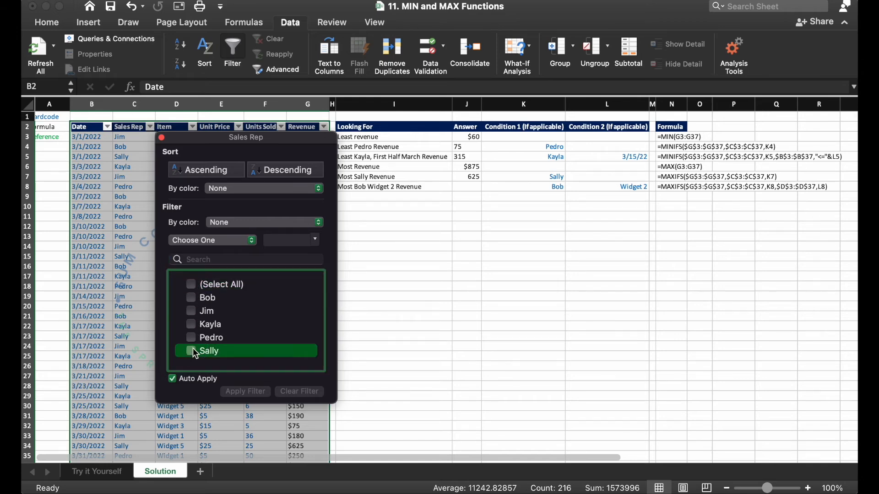
left_click(408, 262)
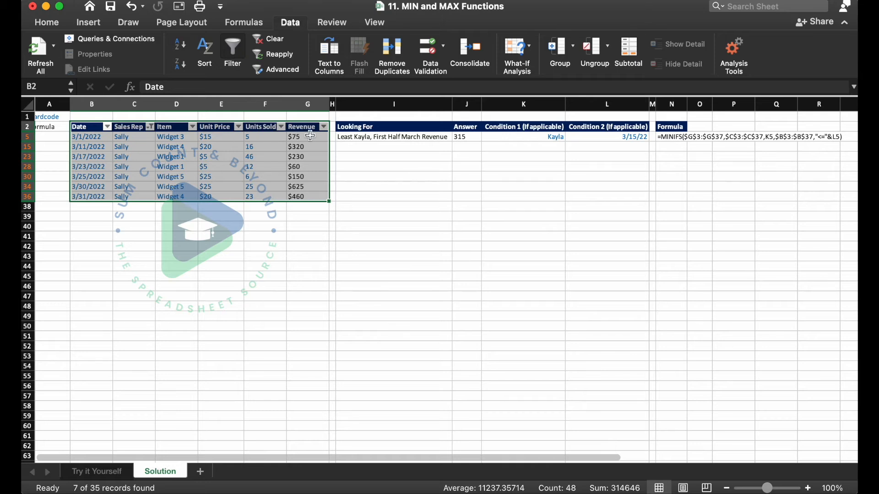
Check the filtered Revenue values for the highest amount, and remove the filter from the table.
left_click(314, 187)
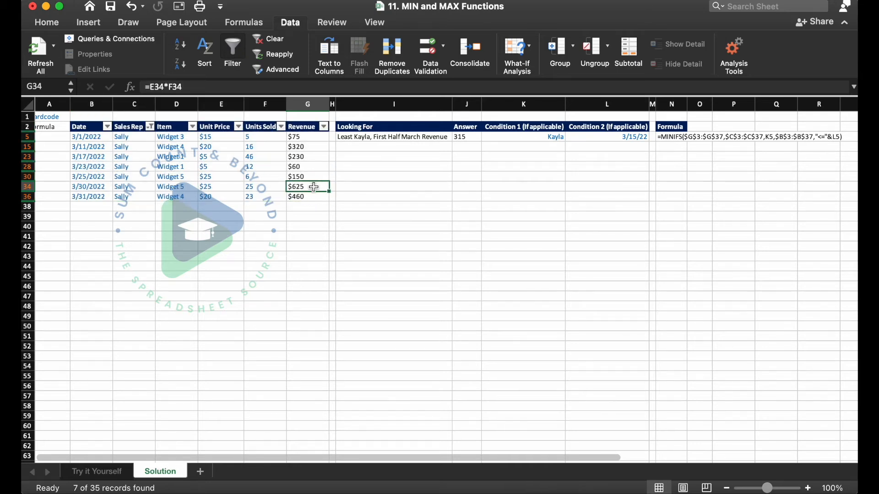
left_click(324, 127)
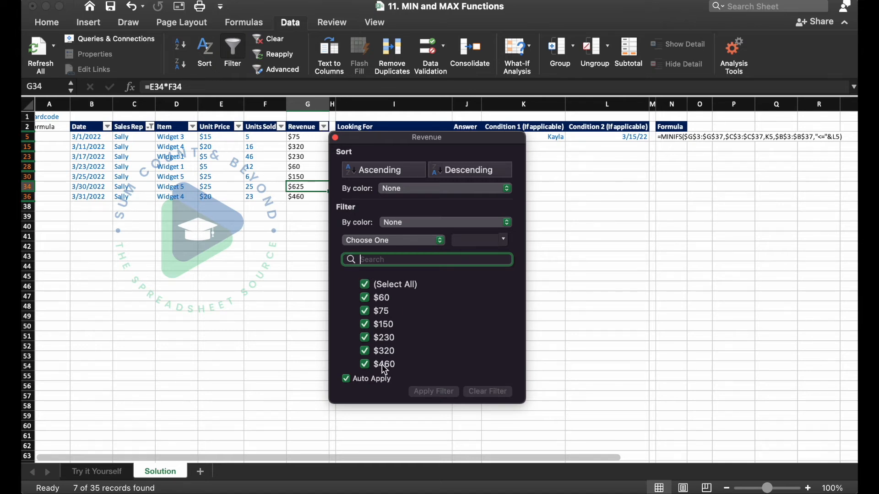
scroll(370, 327, "down", 2)
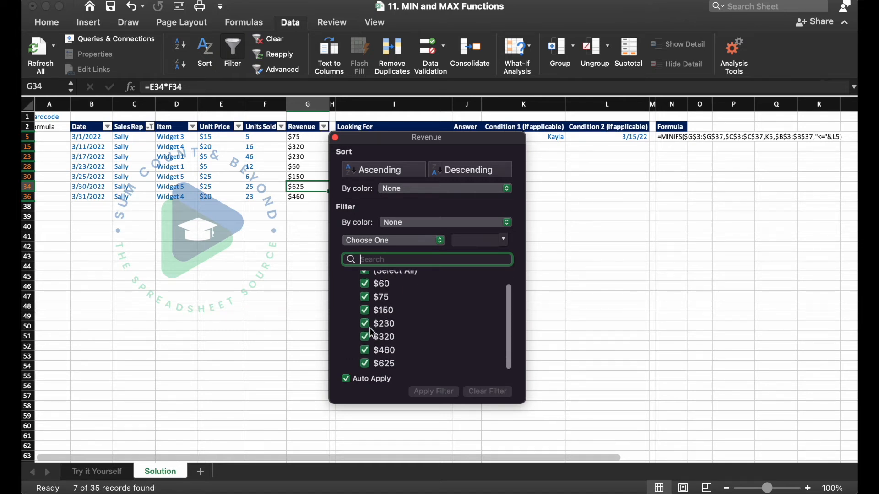
left_click(284, 247)
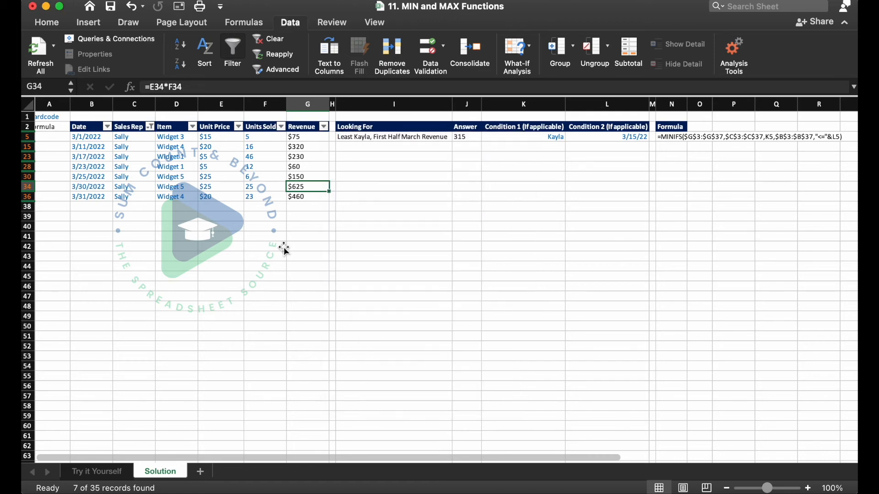
left_click(230, 50)
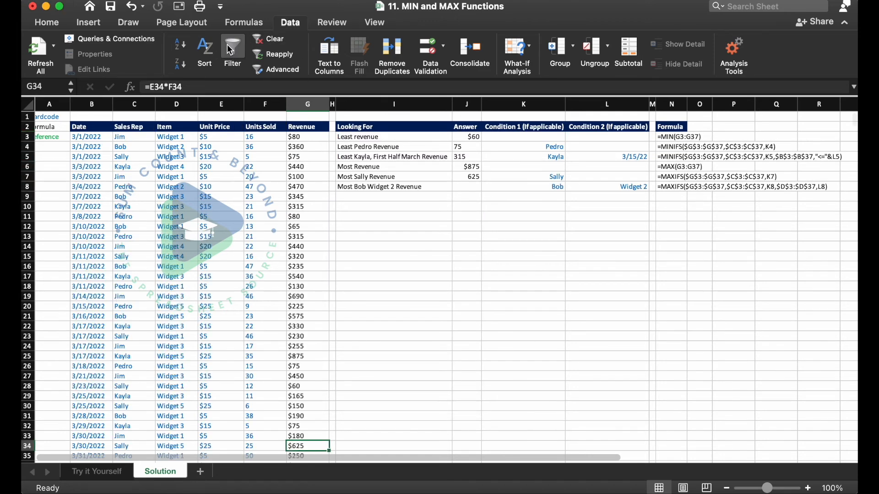
Review the ranges and criterion referenced by the MAXIFS formula in J7, leaving it unedited.
left_click(464, 178)
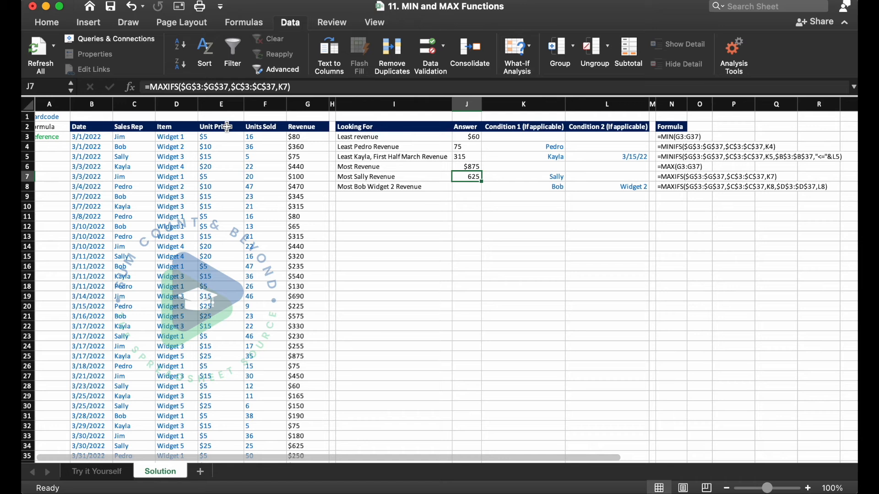
key("Left")
key("Down")
key("Up")
left_click(183, 86)
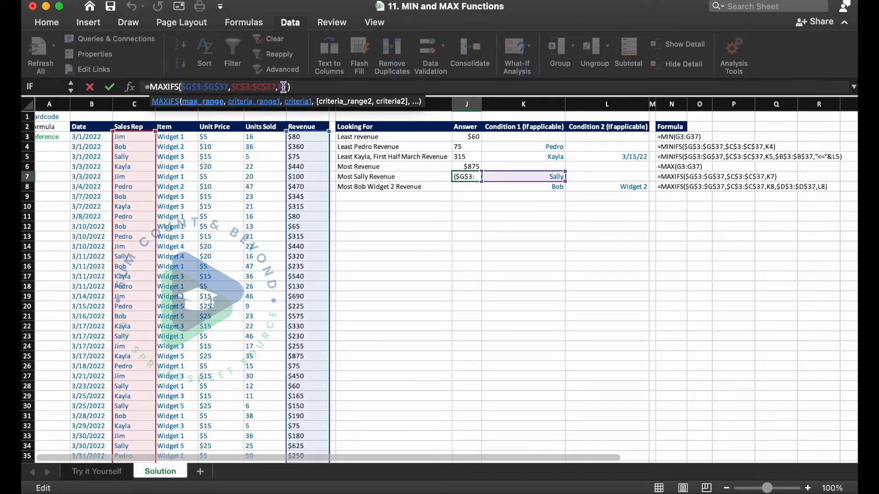
key("Escape")
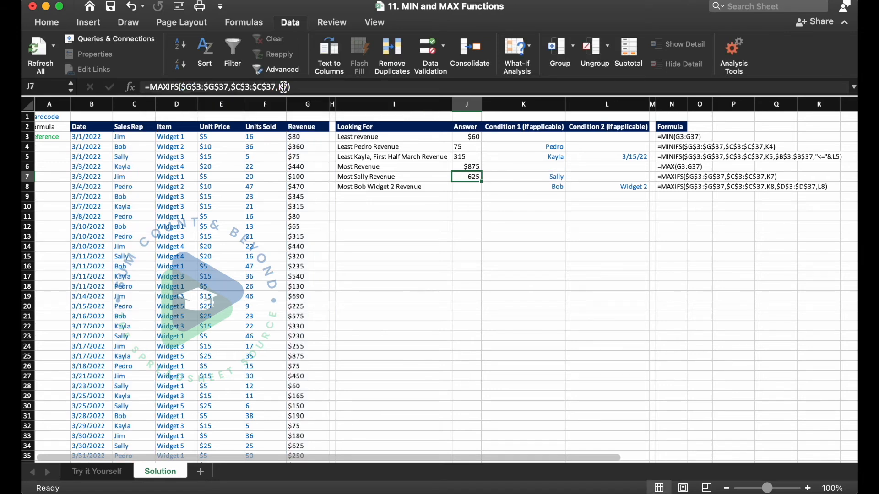
Fill the MAXIFS formula from J7 down into J8 and select J8.
key("shift+Down")
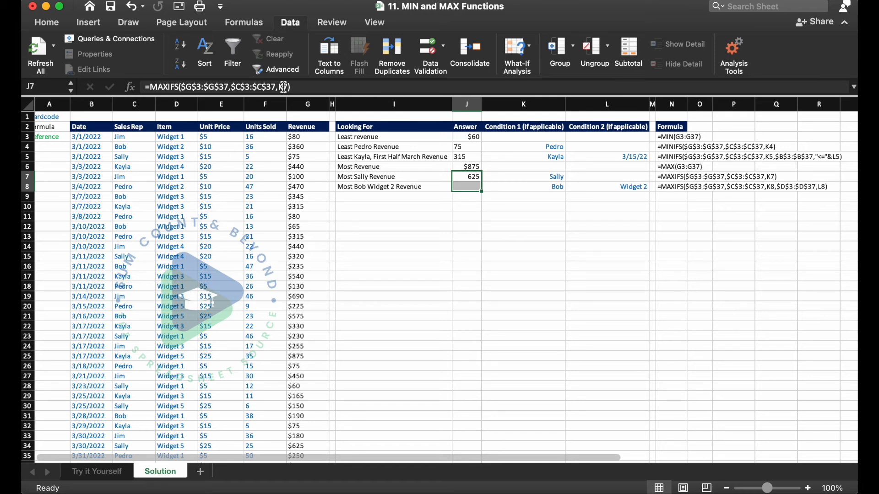
key("ctrl+d")
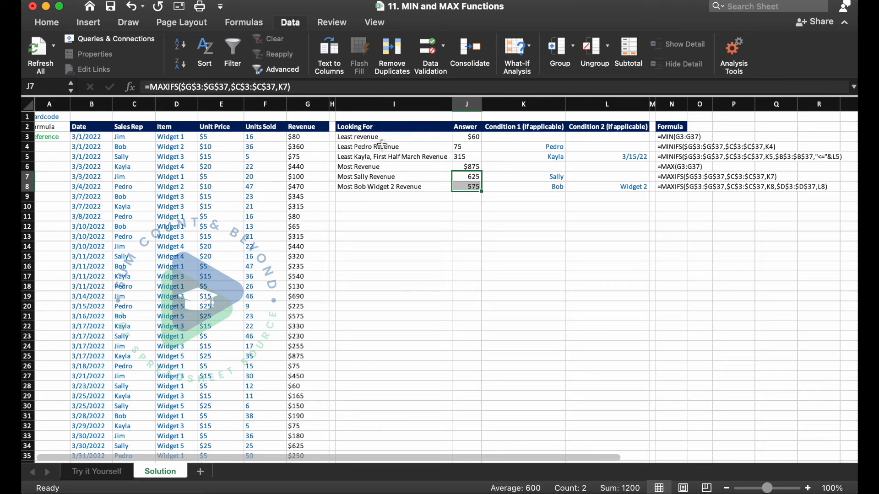
left_click(458, 186)
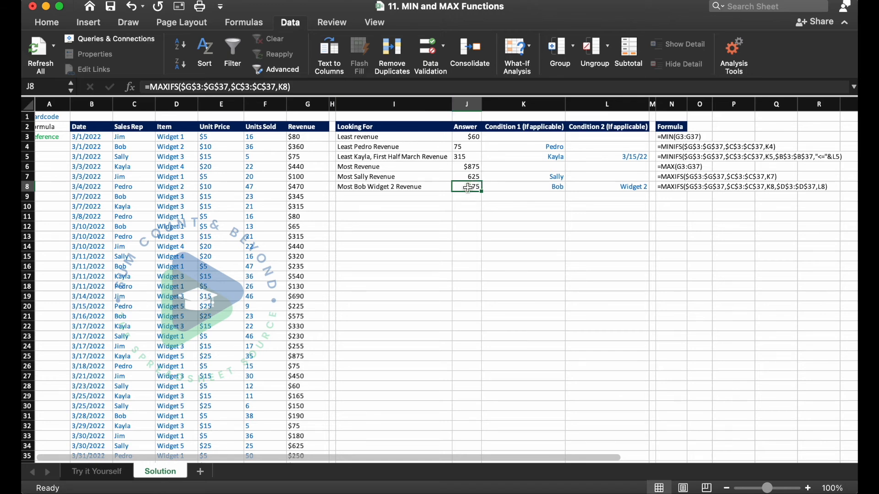
Extend the MAXIFS formula in J8 with the absolute Item range $D$3:$D$37 and the criterion in L8.
left_click(313, 87)
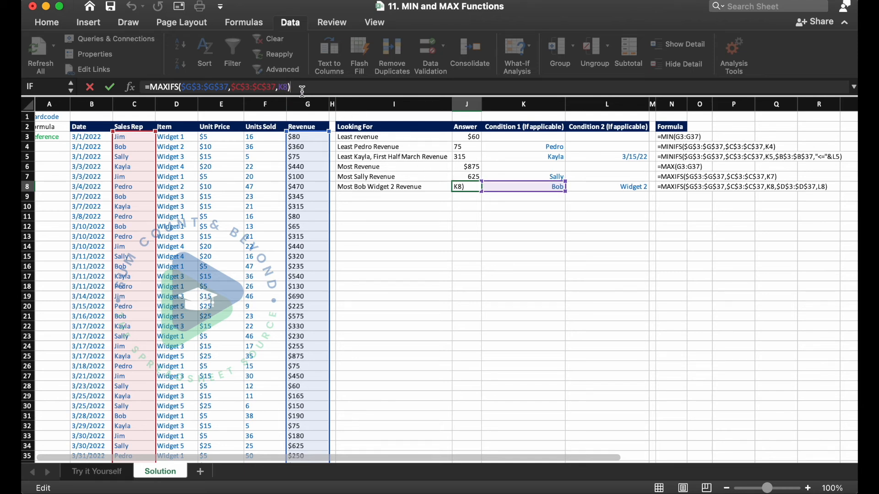
left_click(288, 87)
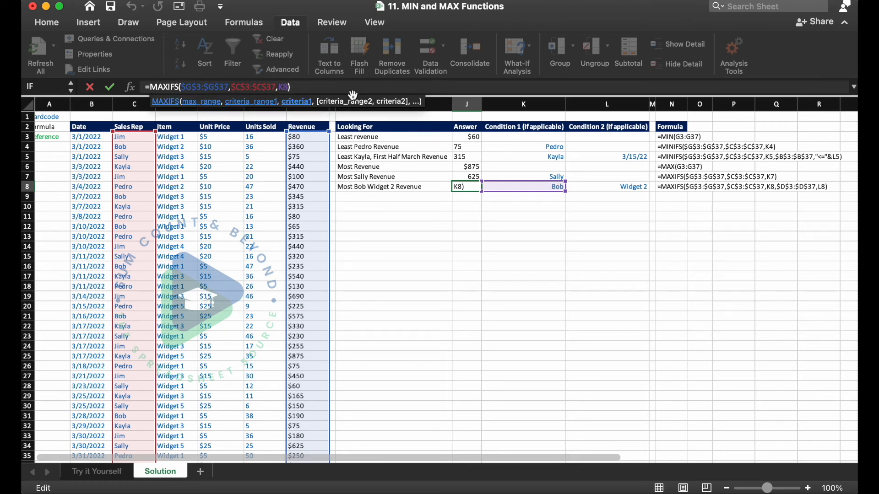
type(",")
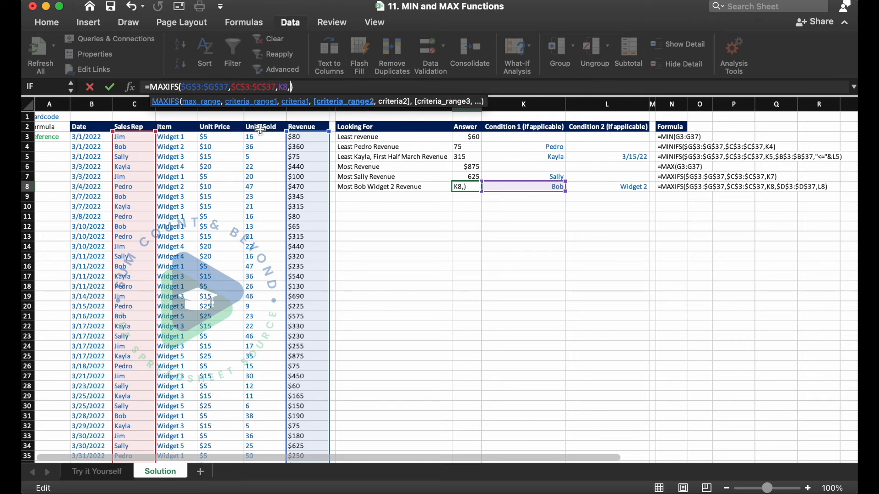
left_click(181, 137)
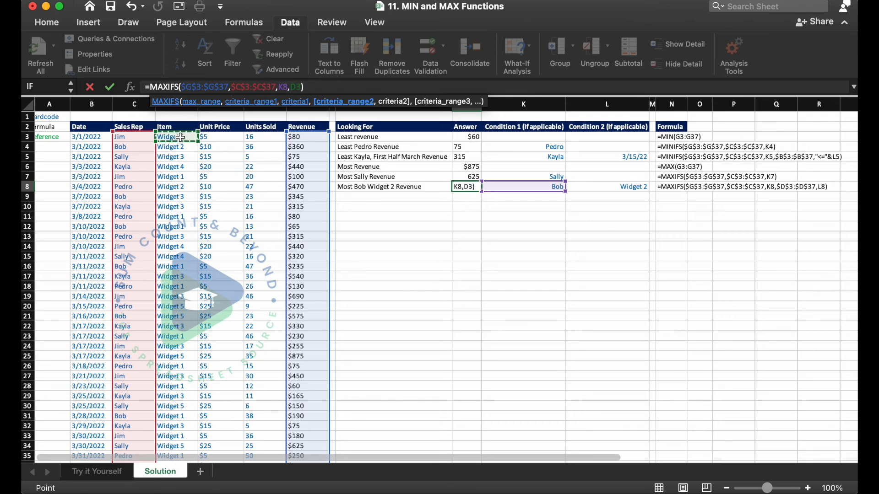
key("super+shift+Down")
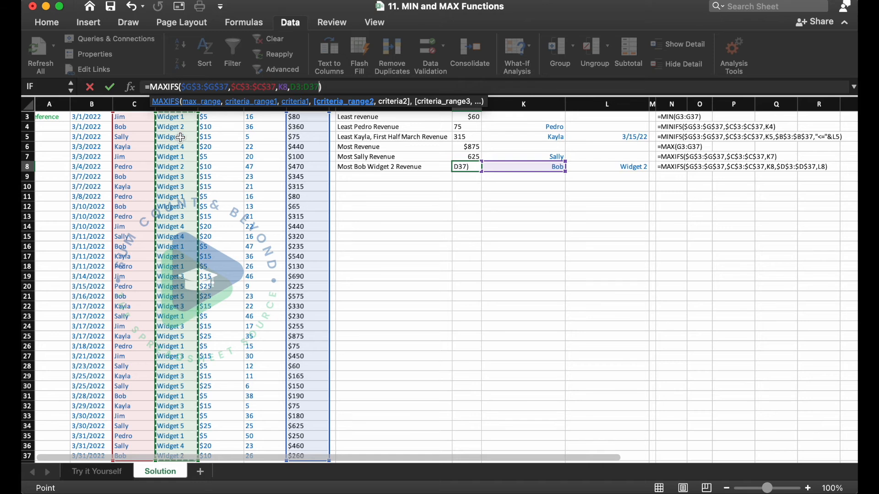
key("super+t")
type(",")
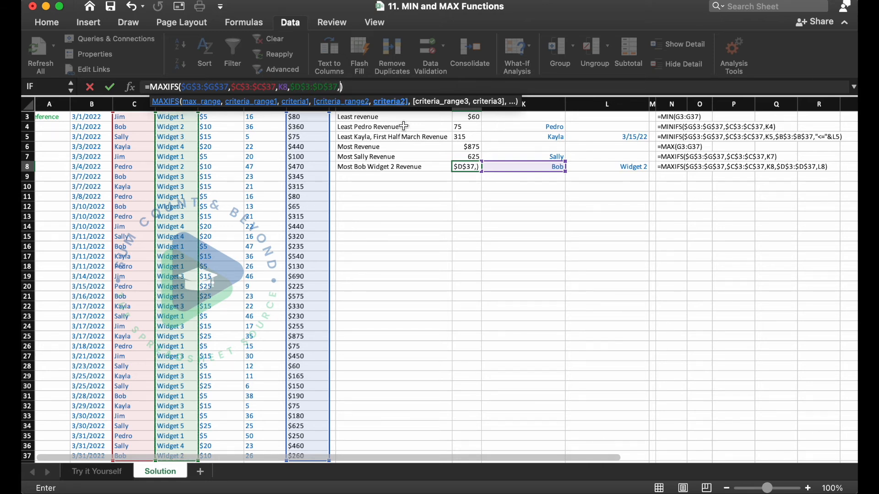
left_click(610, 168)
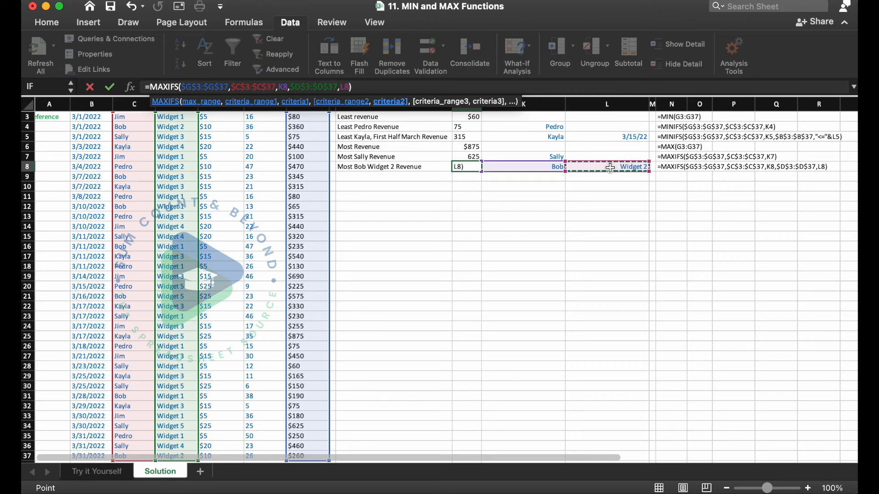
key("Return")
Review the Answer column entries from the top of the sheet down to J8.
key("Up")
key("Up")
key("Up")
key("Up")
key("Up")
key("Up")
key("Up")
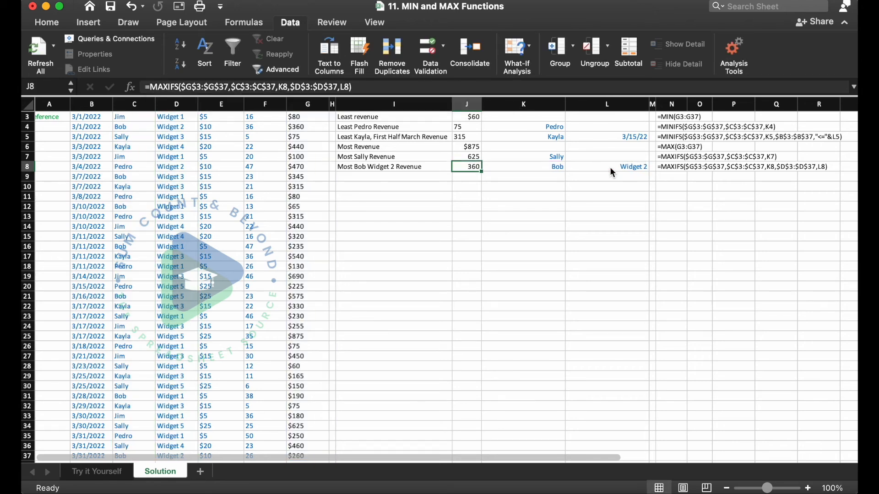
key("Up")
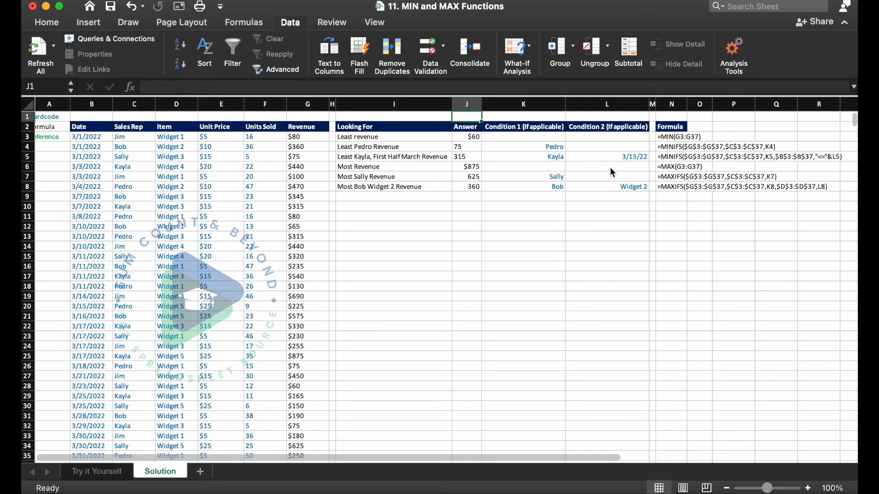
key("Down")
key("Down")
key("Down")
key("Down")
key("Down")
key("Down")
key("Down")
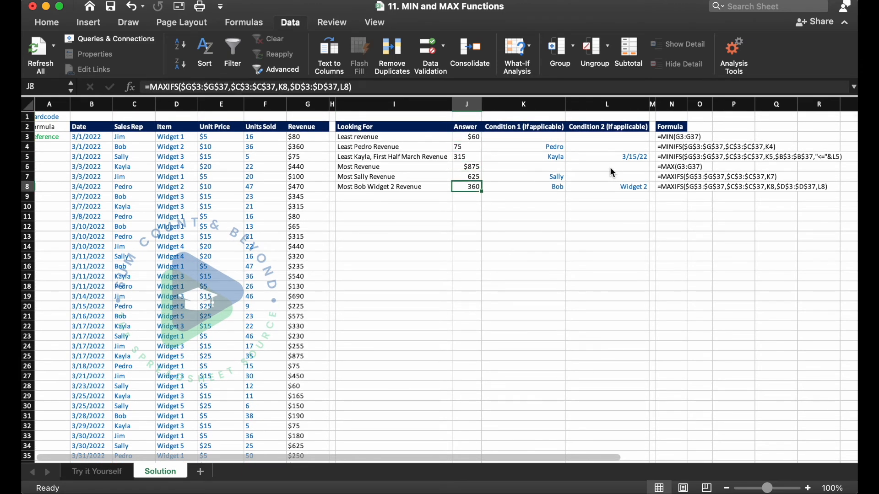
Test the J8 formula by changing K8 to the sales rep named in K4 and L8 to Widget 1.
key("Right")
key("Right")
key("Left")
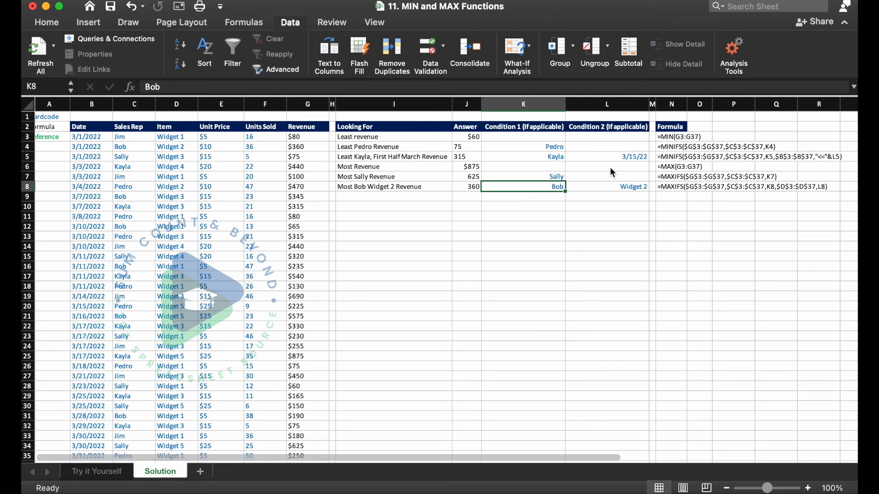
type("Pedro")
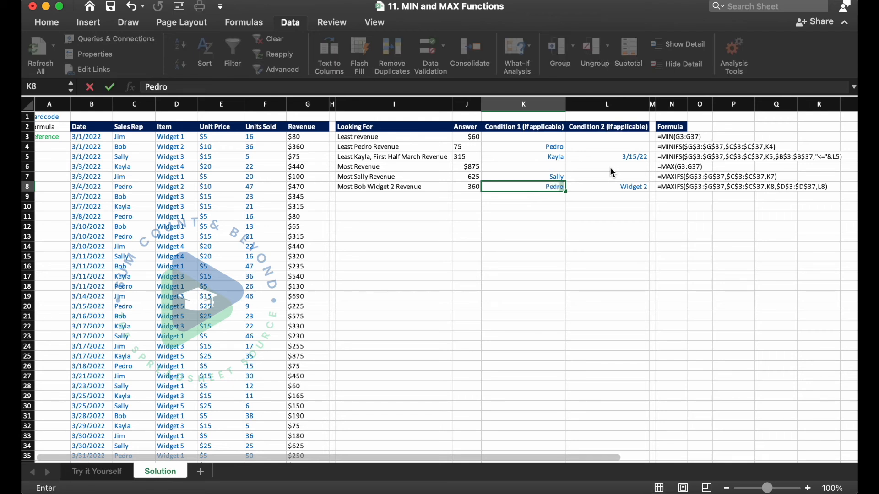
key("Tab")
type("Widge")
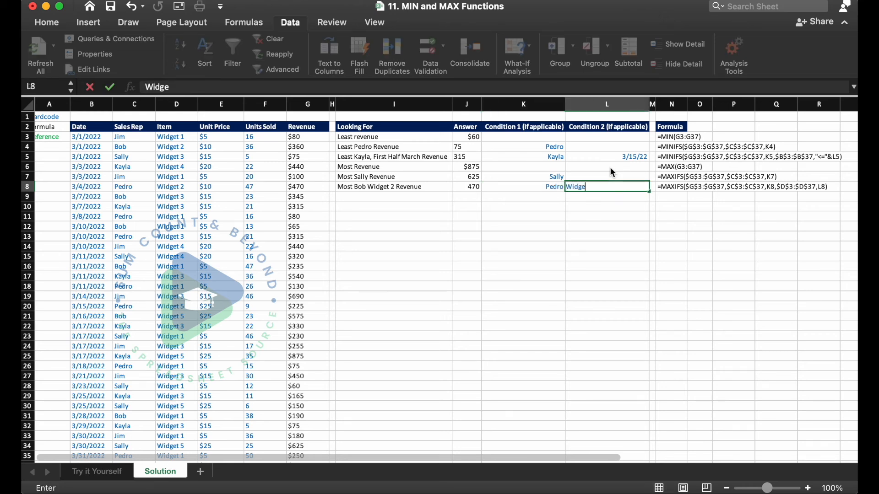
type("t 1")
key("Return")
key("Up")
key("Left")
key("Right")
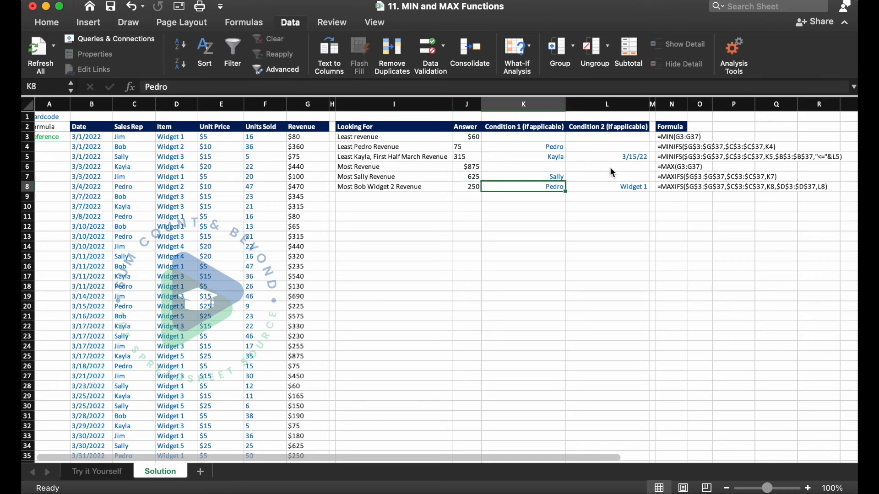
Change K8 to the sales rep named in C3 and L8 to Widget 5 to test the J8 formula again.
key("Right")
key("Left")
type("Jim")
key("Right")
type("Wid")
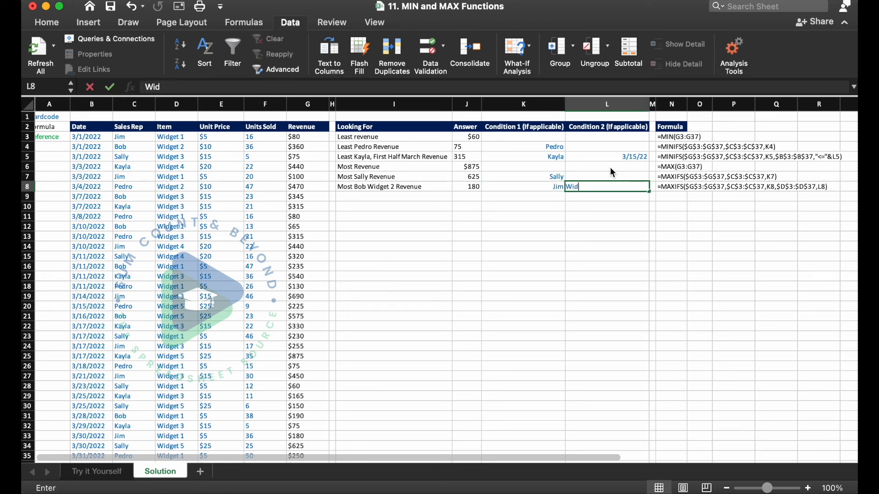
type("get 5")
key("Left")
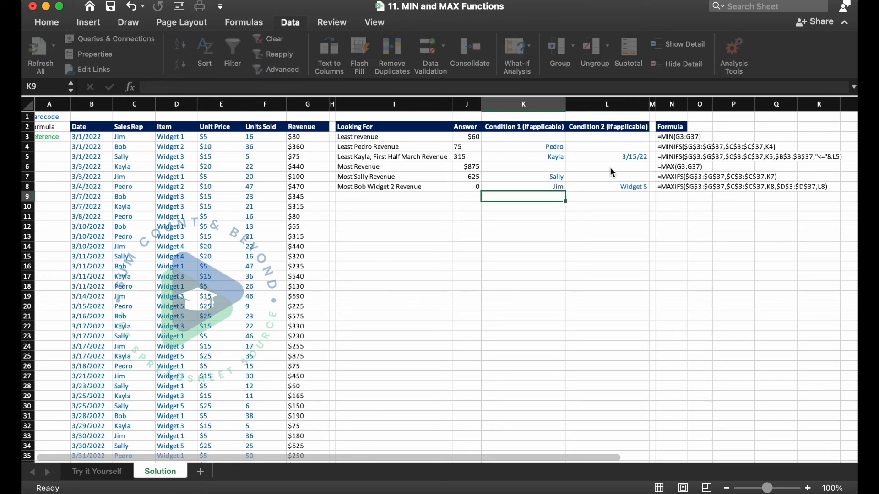
key("Left")
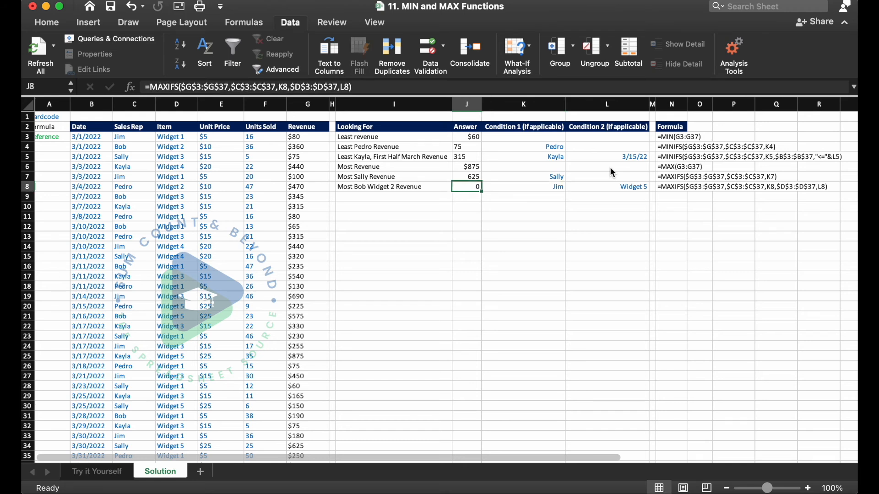
key("Right")
key("Right")
key("Left")
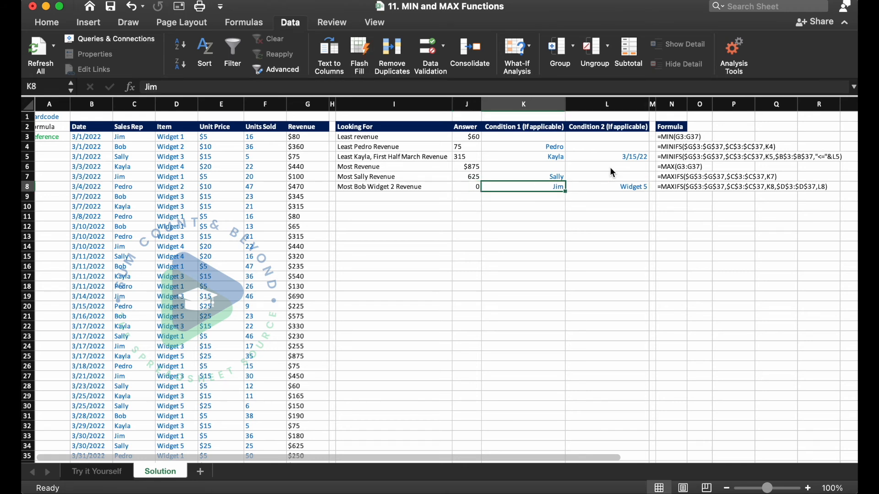
key("Right")
key("Left")
left_click(464, 136)
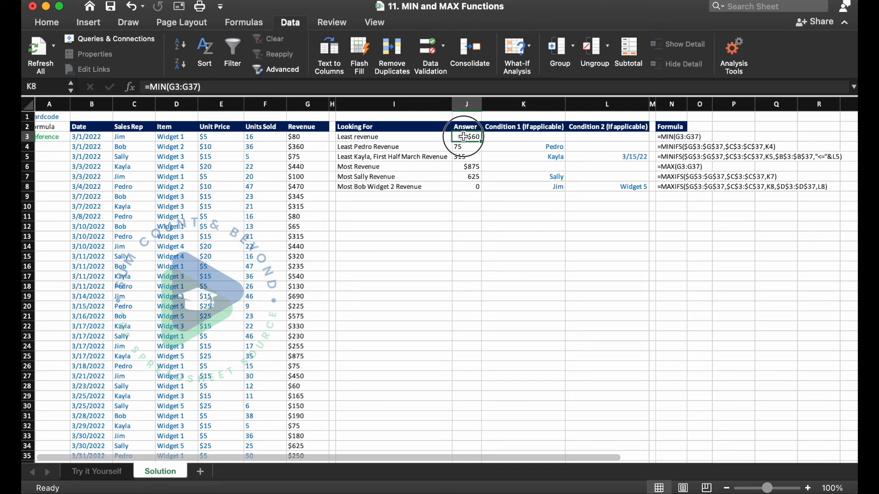
Left-align the contents of the Looking For table in I2:L8.
left_click(424, 129)
left_click_drag(425, 128, 600, 188)
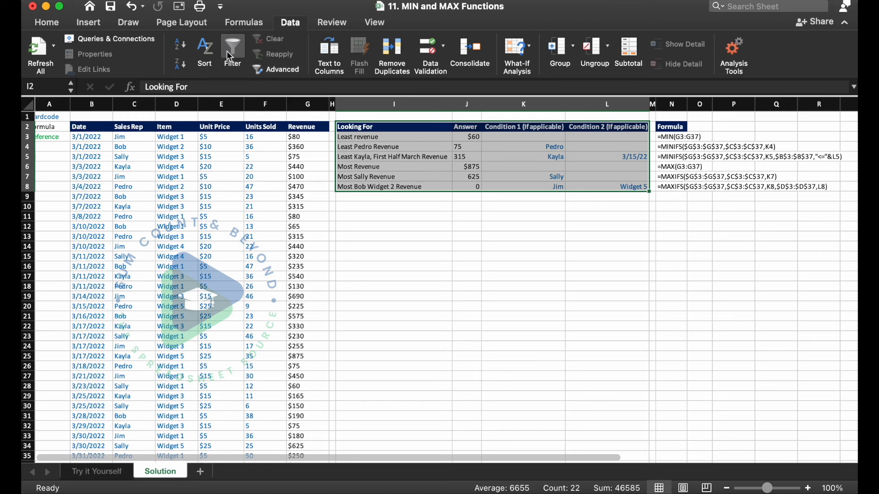
left_click(51, 23)
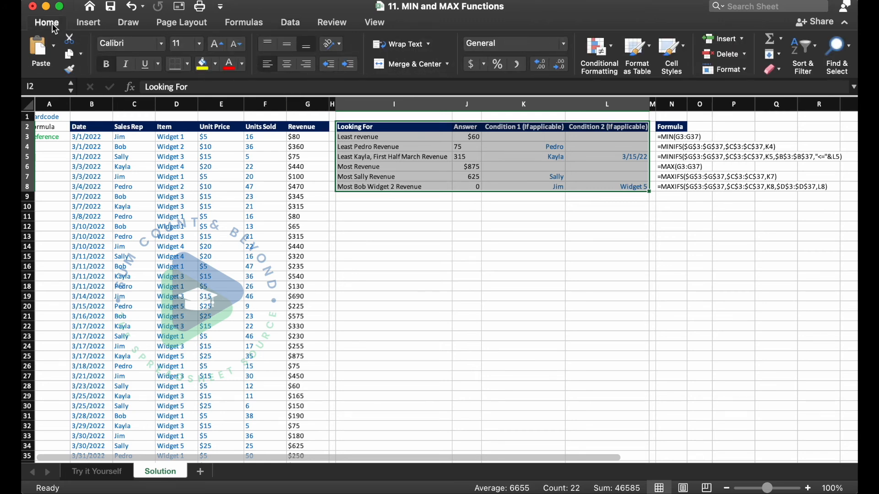
left_click(268, 67)
left_click(267, 67)
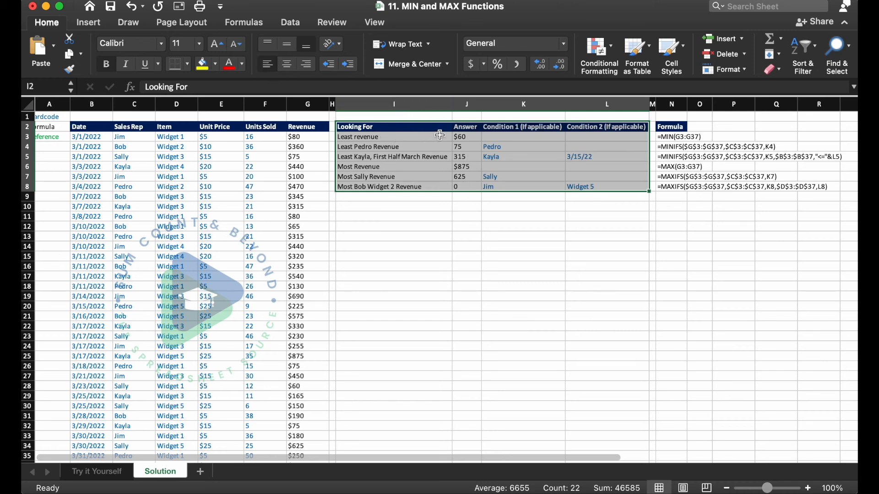
Apply the Currency number format to the answers in J3:J8.
left_click(462, 137)
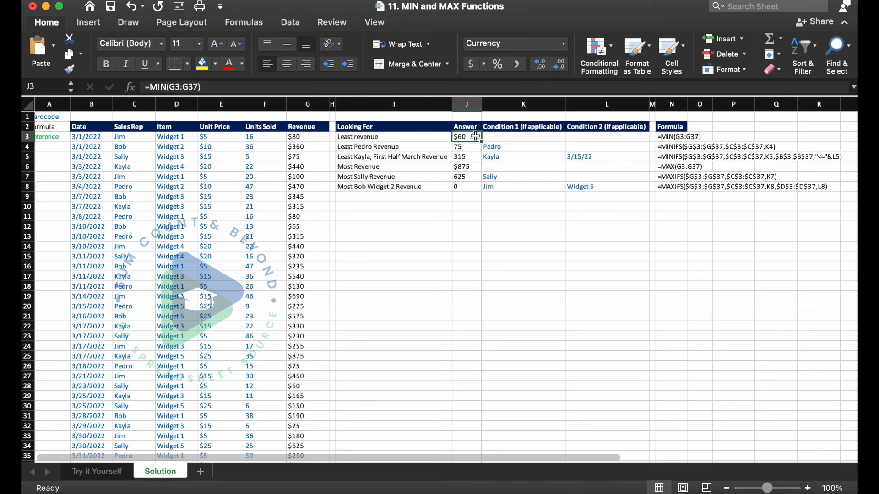
key("shift+Down")
key("shift+Down")
key("shift+Down")
key("shift+Down")
key("shift+Down")
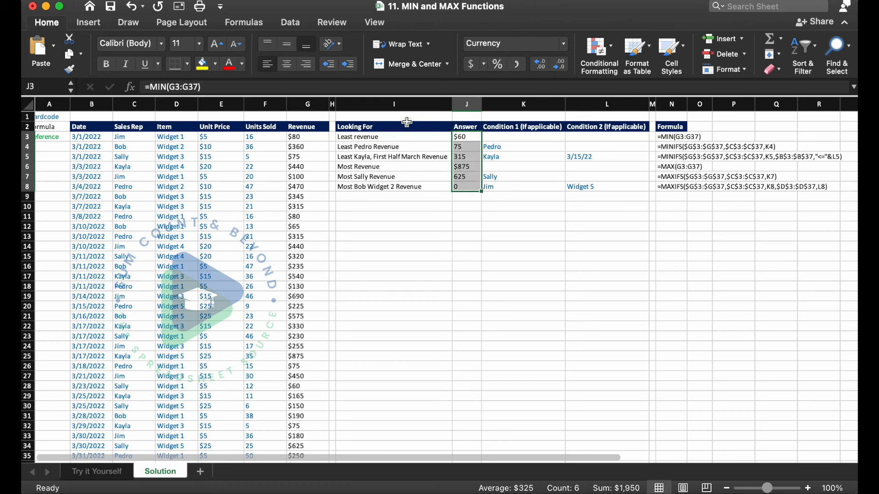
left_click(564, 43)
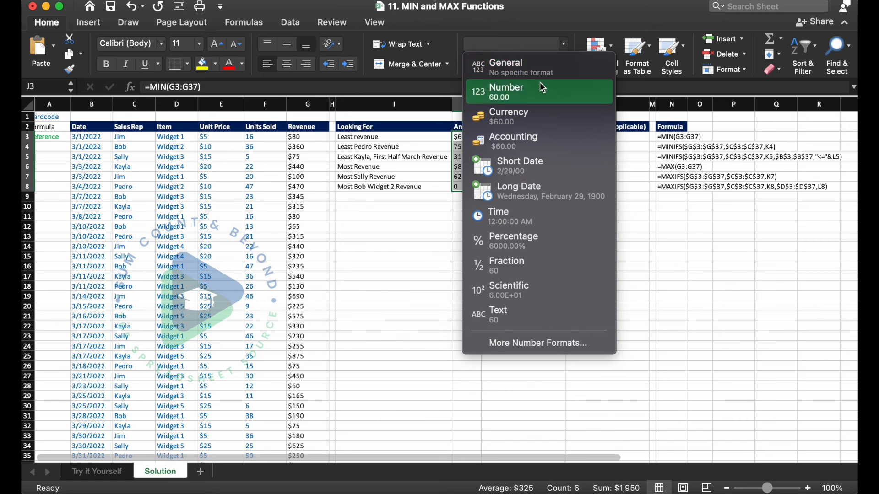
left_click(530, 117)
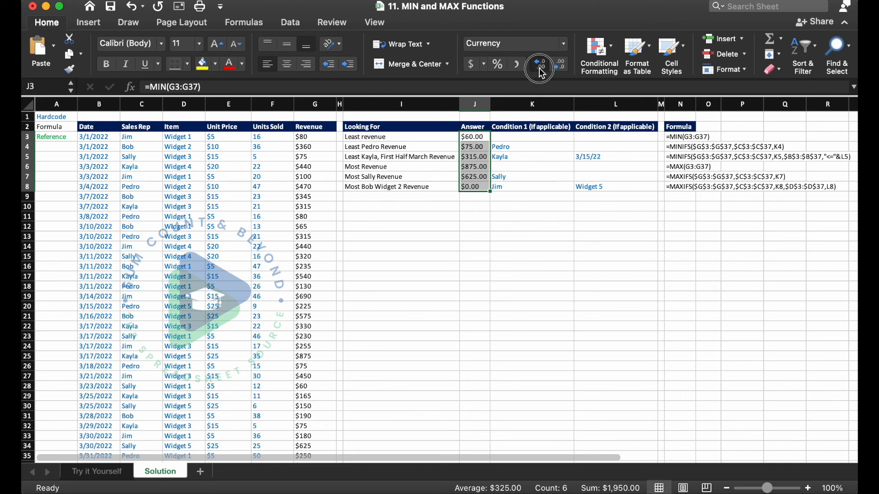
Reduce the currency values in J3:J8 to zero decimal places.
left_click(539, 68)
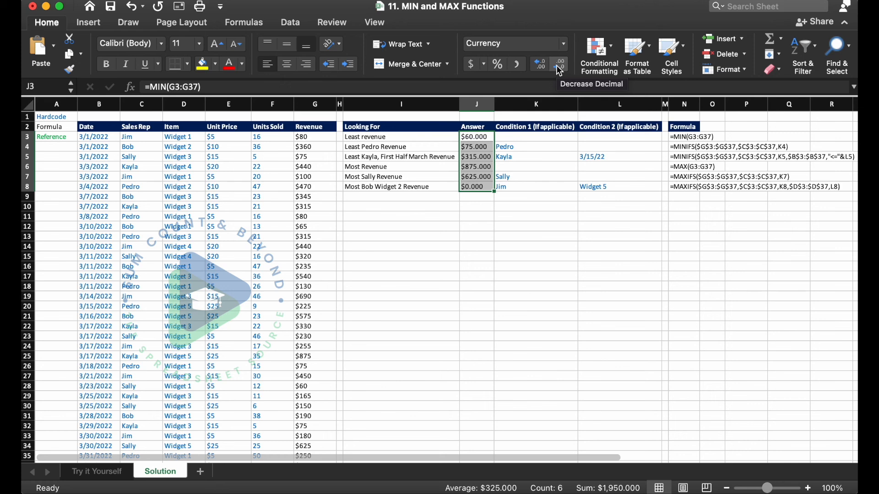
left_click(556, 65)
left_click(556, 65)
left_click(556, 65)
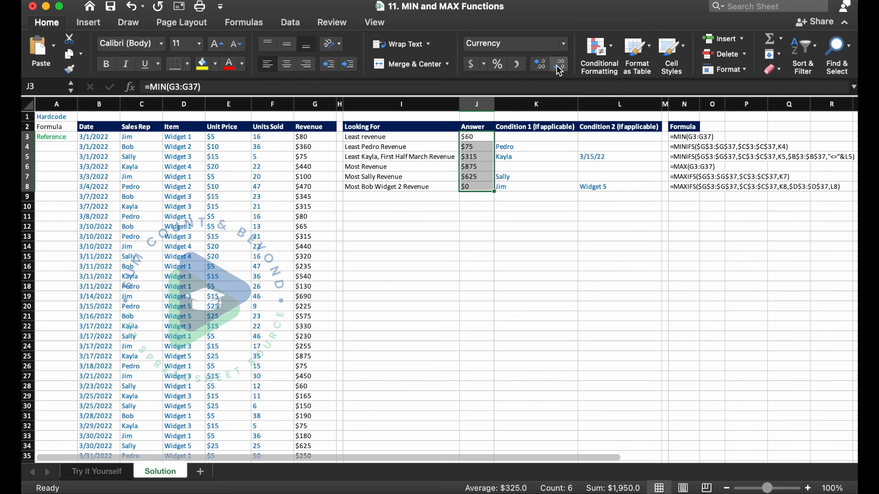